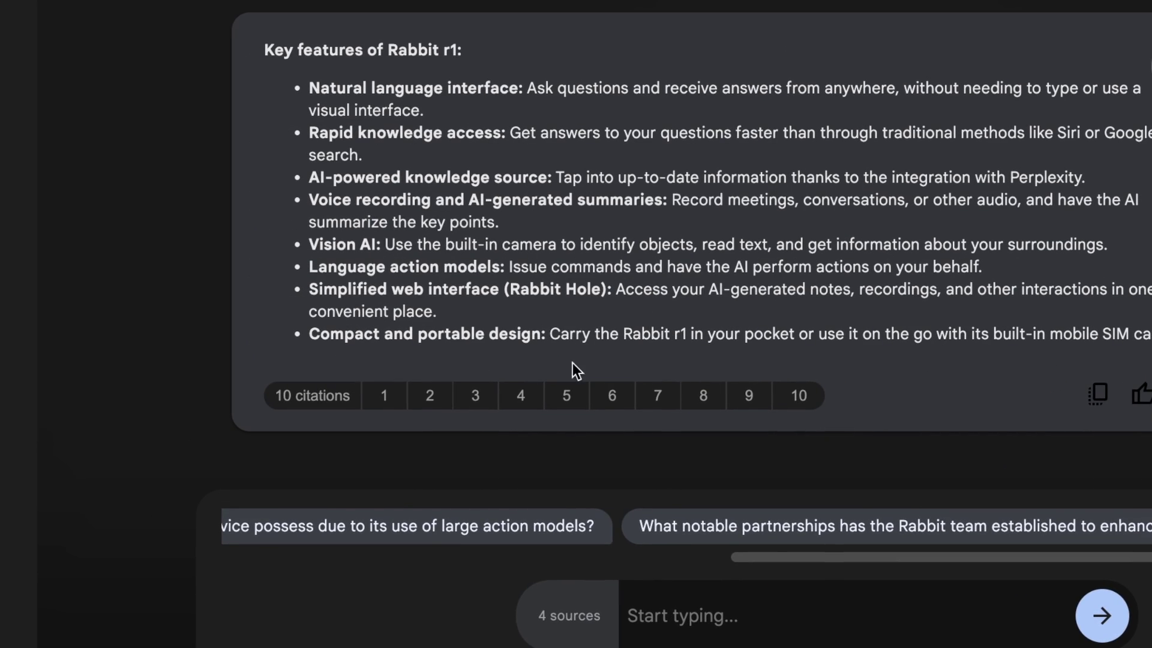
# - Look through the NotebookLM landing page, covering its research assistant, information-to-insight and first-draft feature sections
pyautogui.moveTo(576, 398)
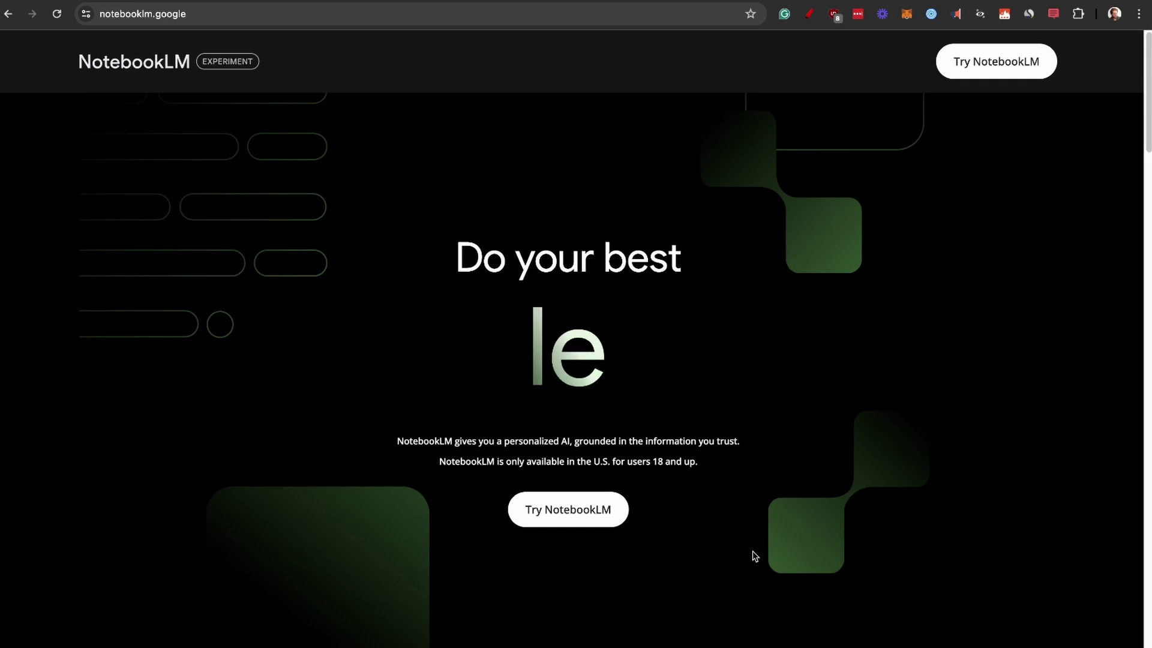
pyautogui.scroll(-3, 755, 556)
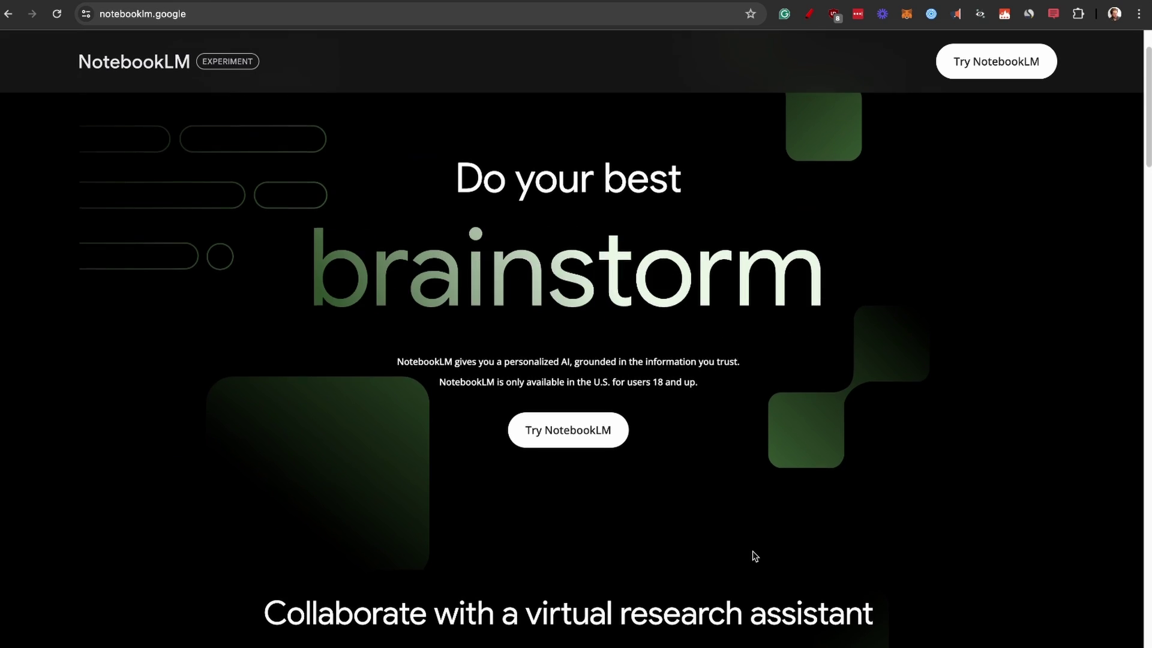
pyautogui.scroll(-5, 755, 556)
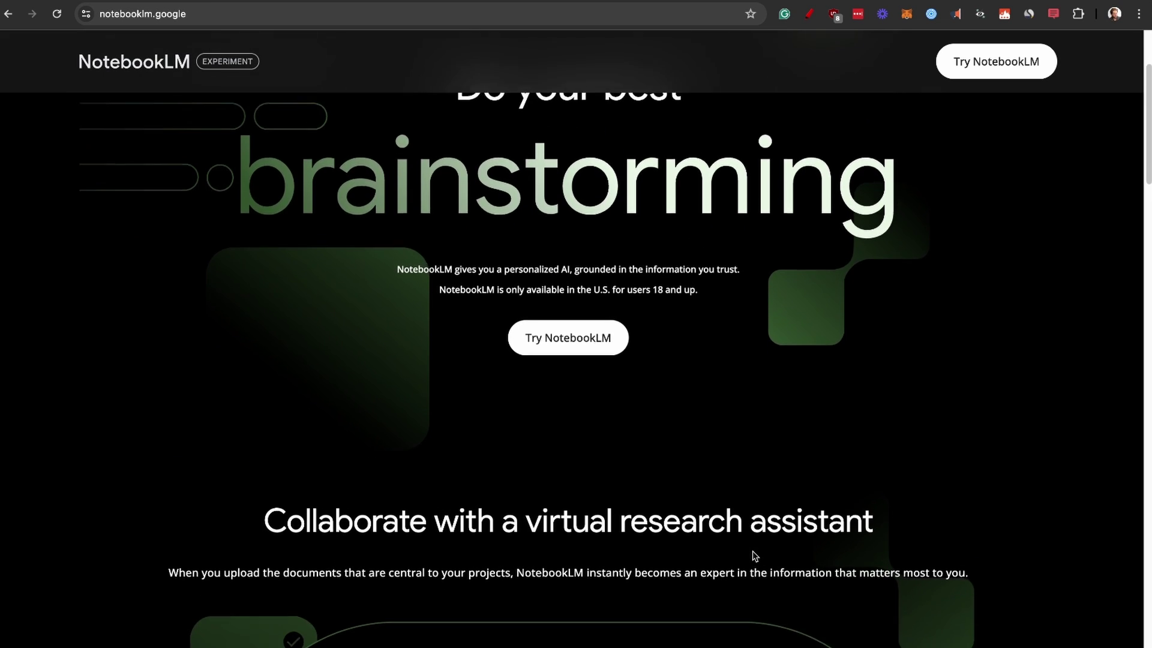
pyautogui.scroll(-5, 754, 556)
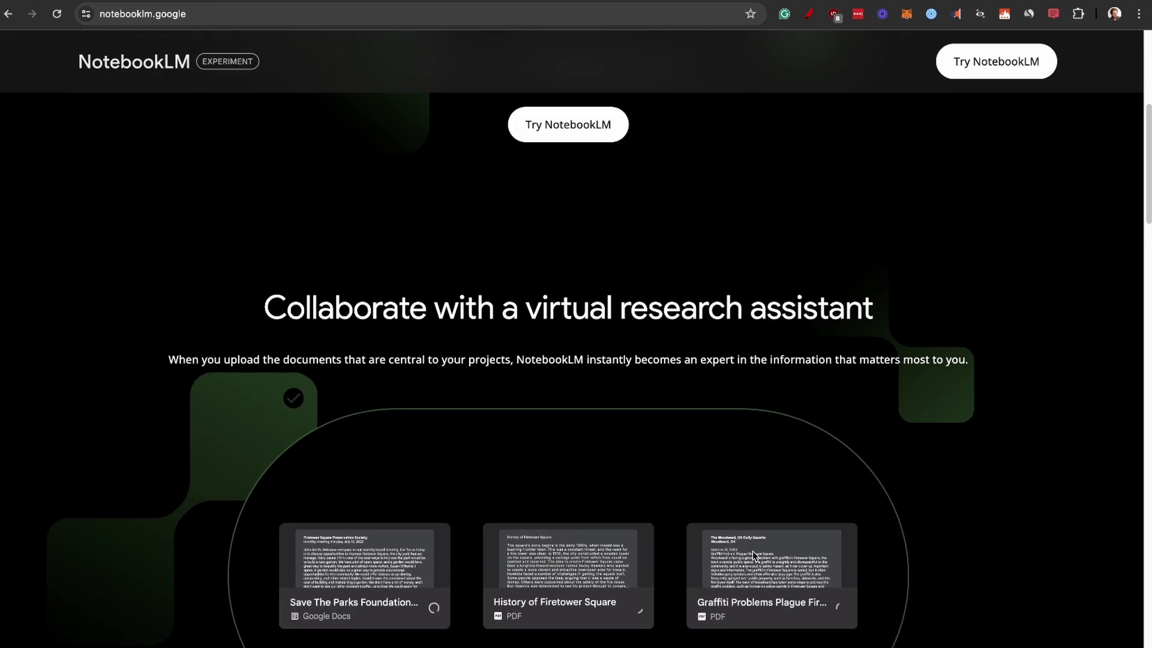
pyautogui.scroll(-4, 755, 556)
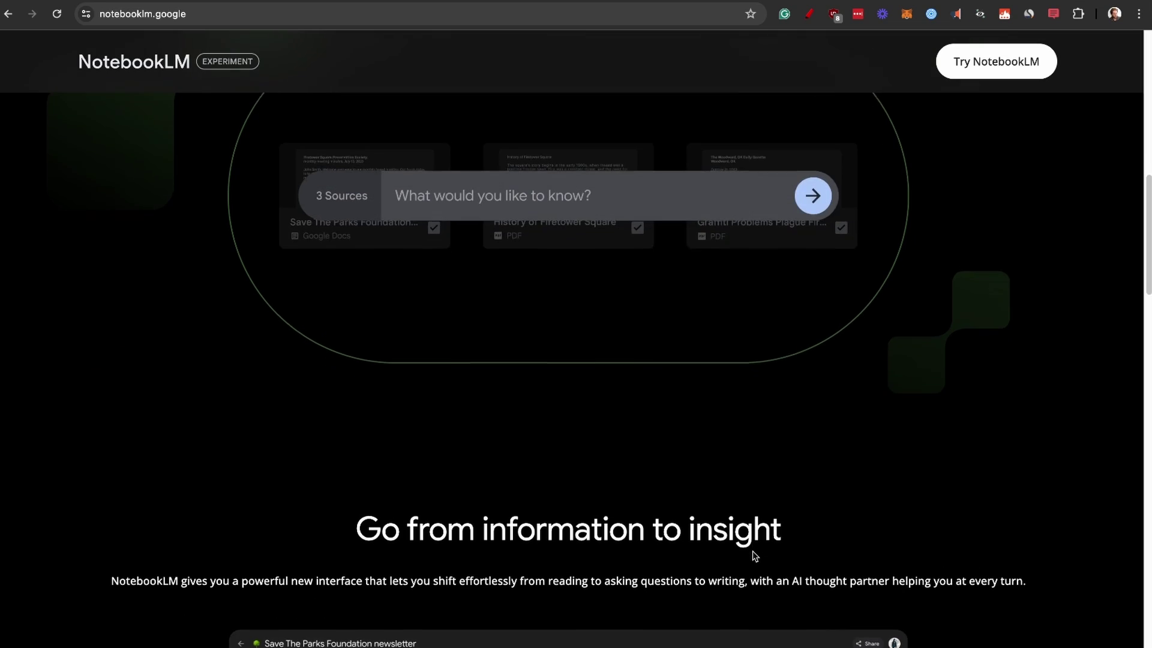
pyautogui.scroll(-9, 754, 555)
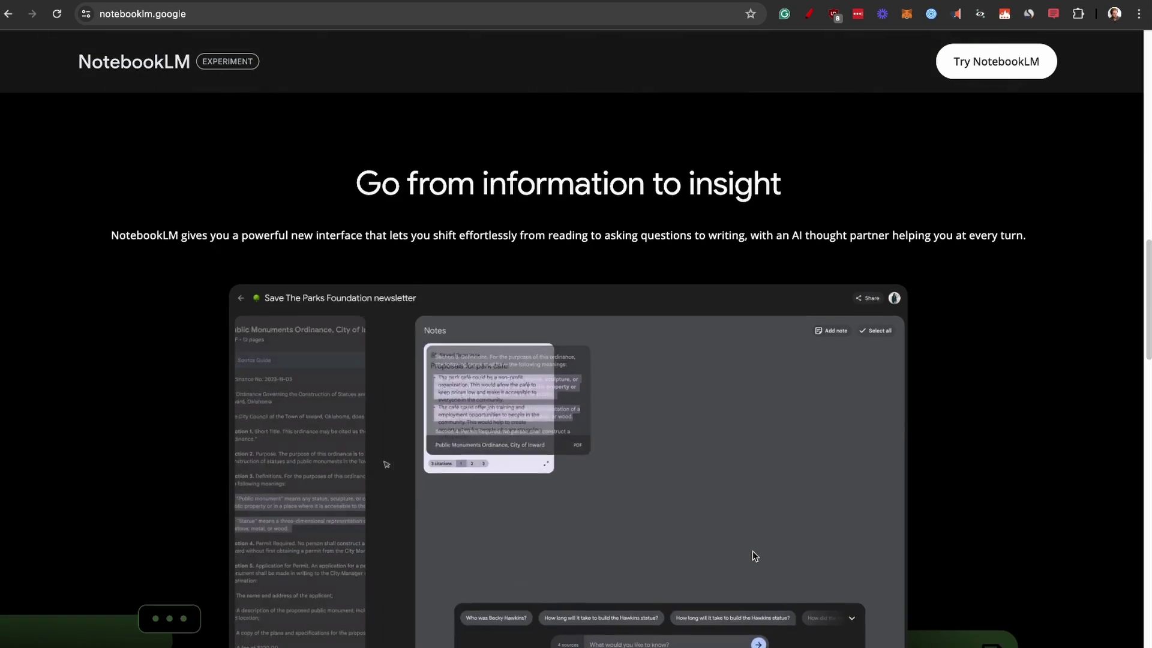
pyautogui.scroll(-15, 754, 558)
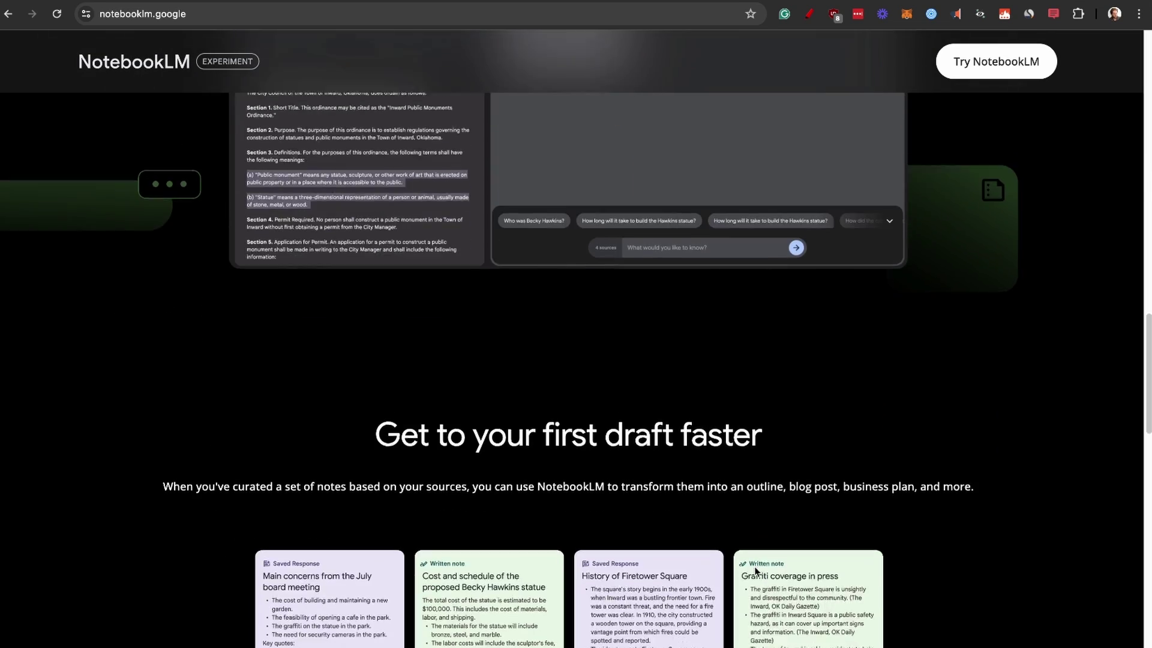
pyautogui.scroll(-7, 753, 570)
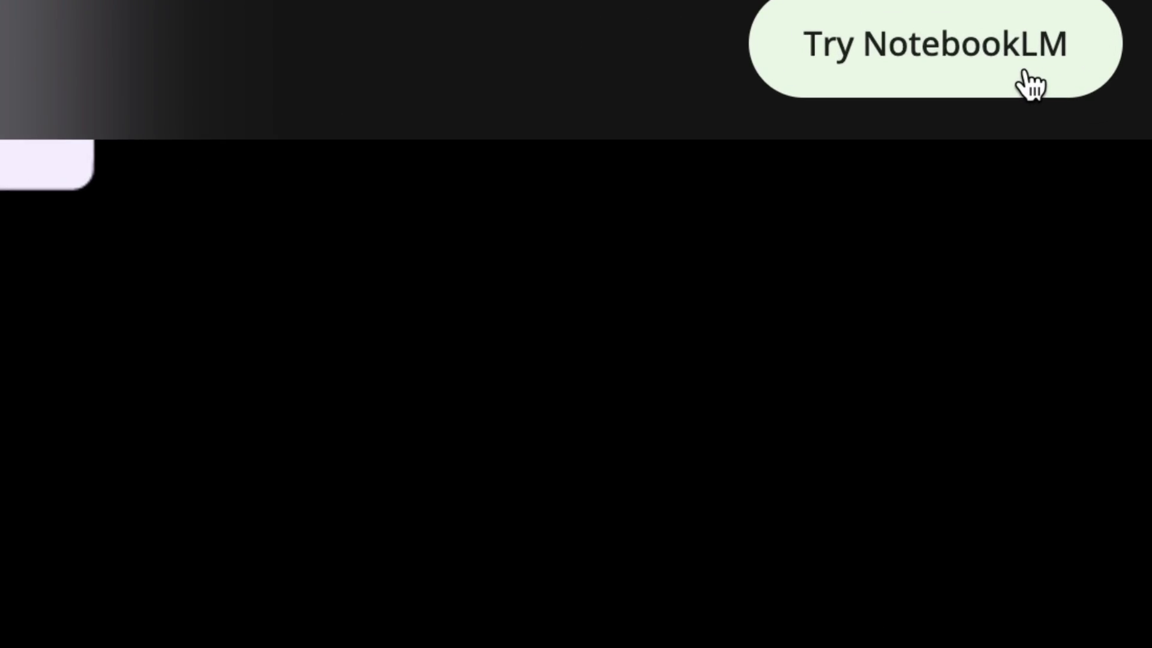
# - Launch NotebookLM from its landing page and open the "Introduction to NotebookLM" example notebook
pyautogui.click(1027, 75)
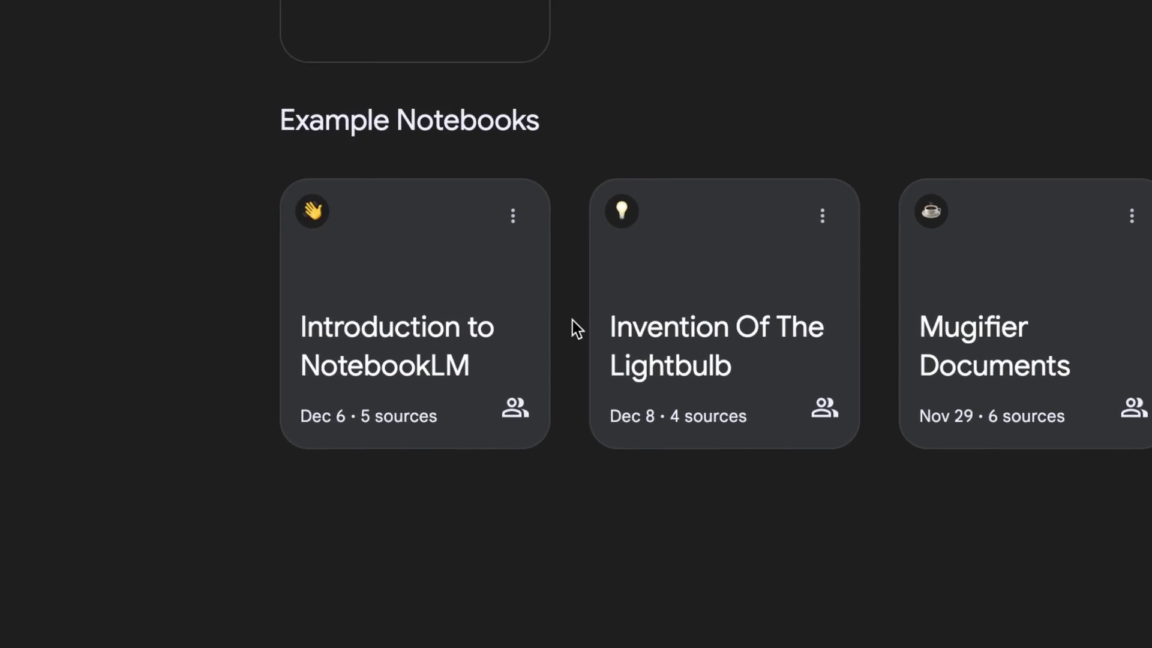
pyautogui.click(575, 328)
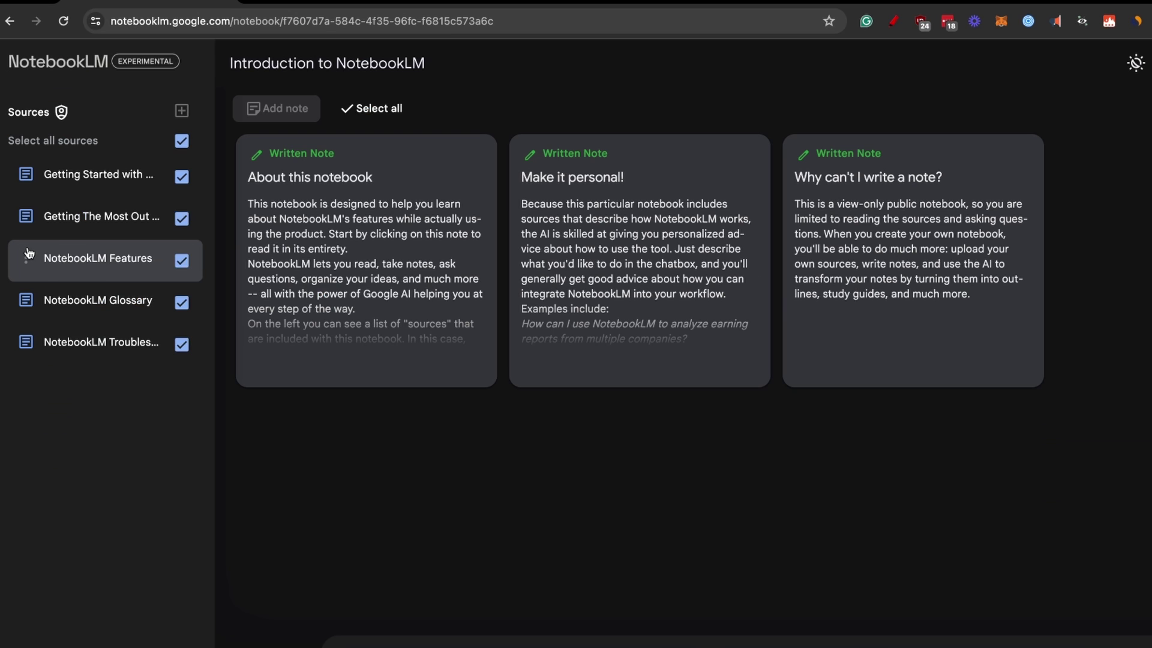
# - Open the source "Getting The Most Out Of NotebookLM" and query its key topic "Focus on Focus"
pyautogui.click(77, 225)
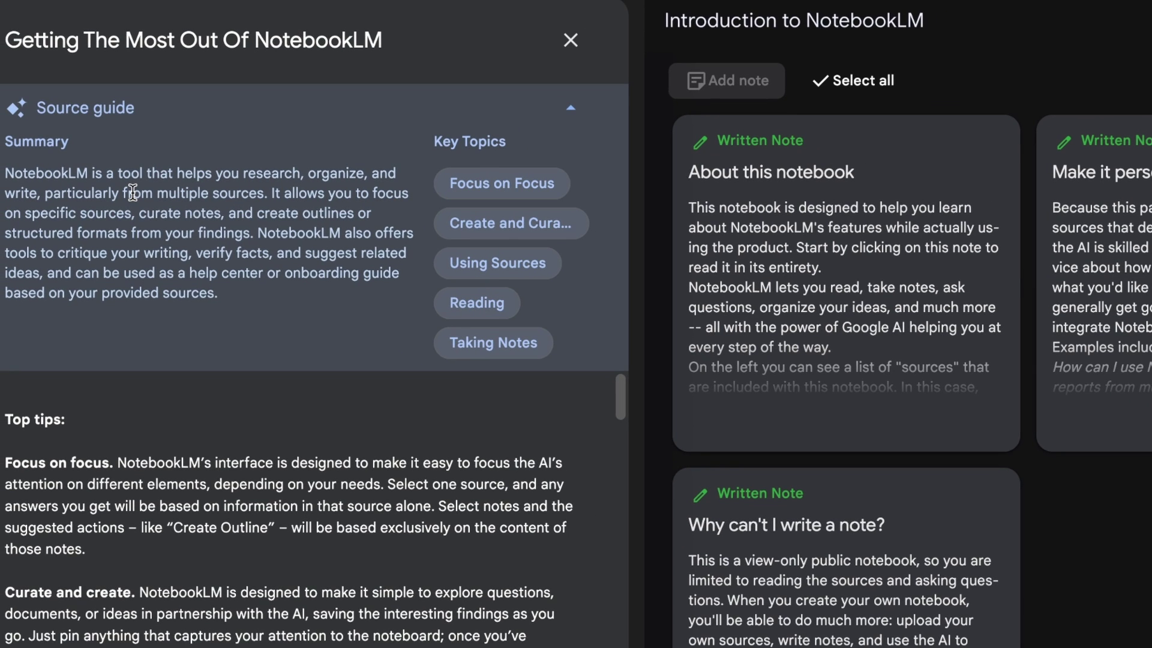
pyautogui.click(484, 188)
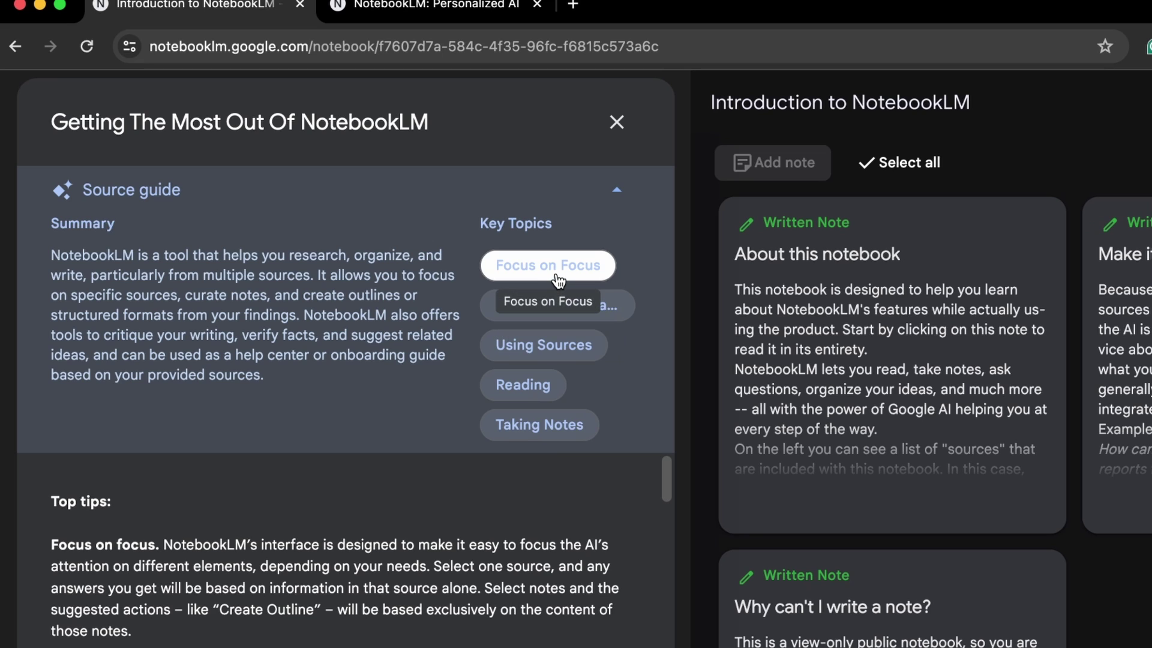
pyautogui.click(557, 267)
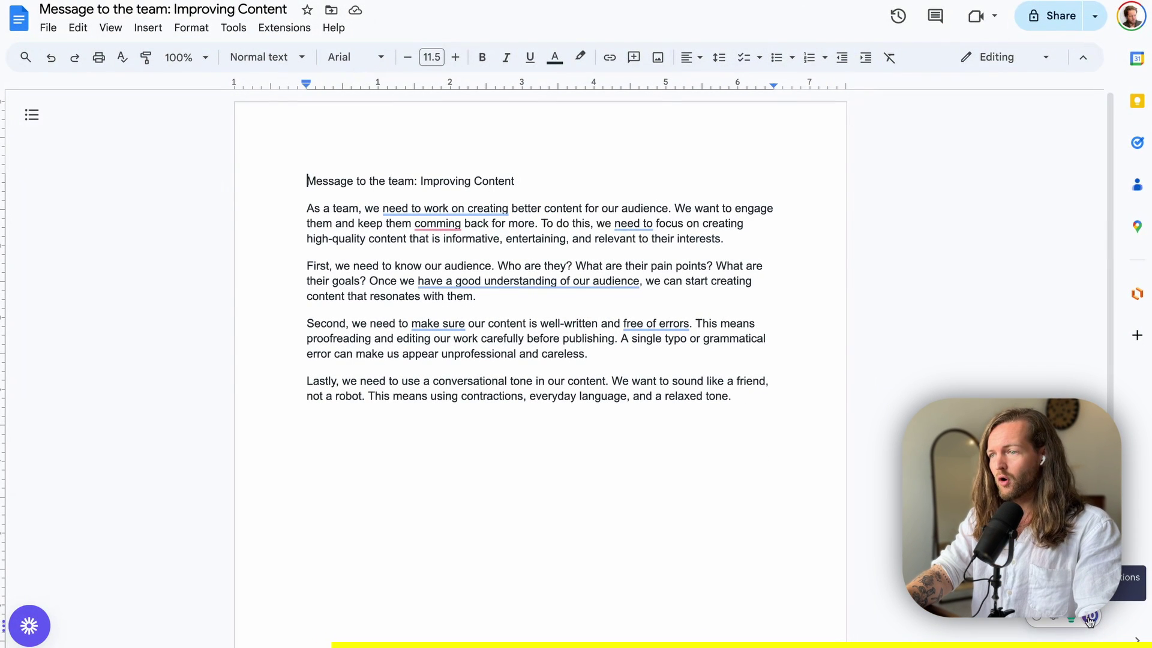
# - In the Google Docs team message, open Grammarly's suggestions for increasing impact and examine the rewrite about understanding the audience's needs
pyautogui.click(1090, 620)
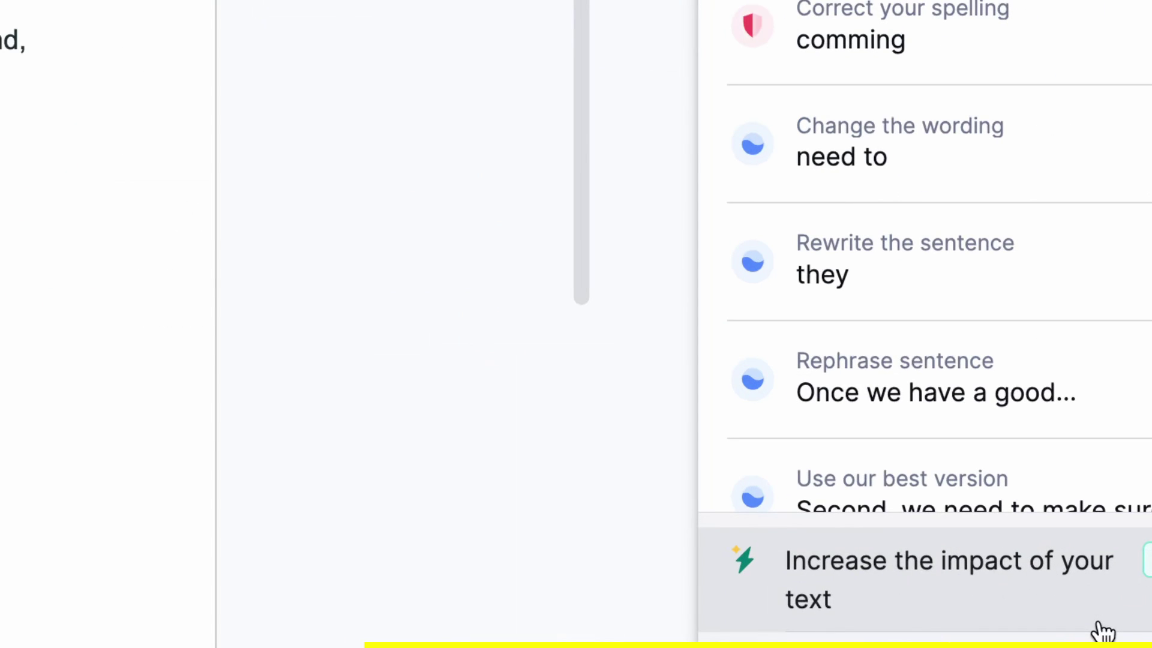
pyautogui.click(1103, 632)
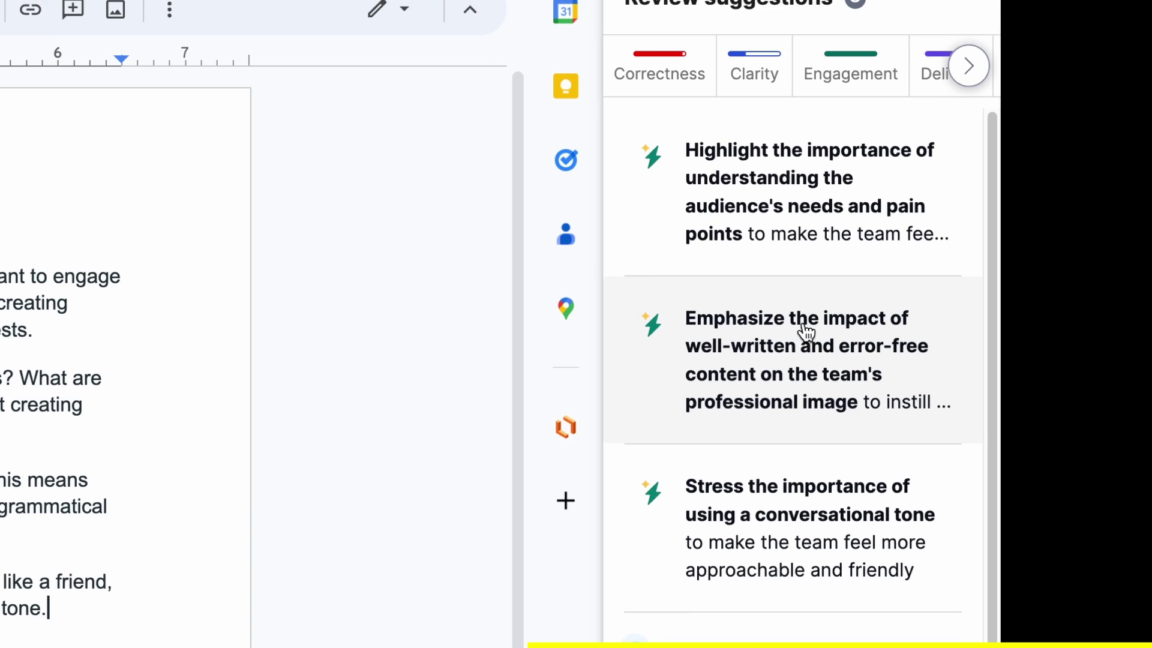
pyautogui.click(841, 330)
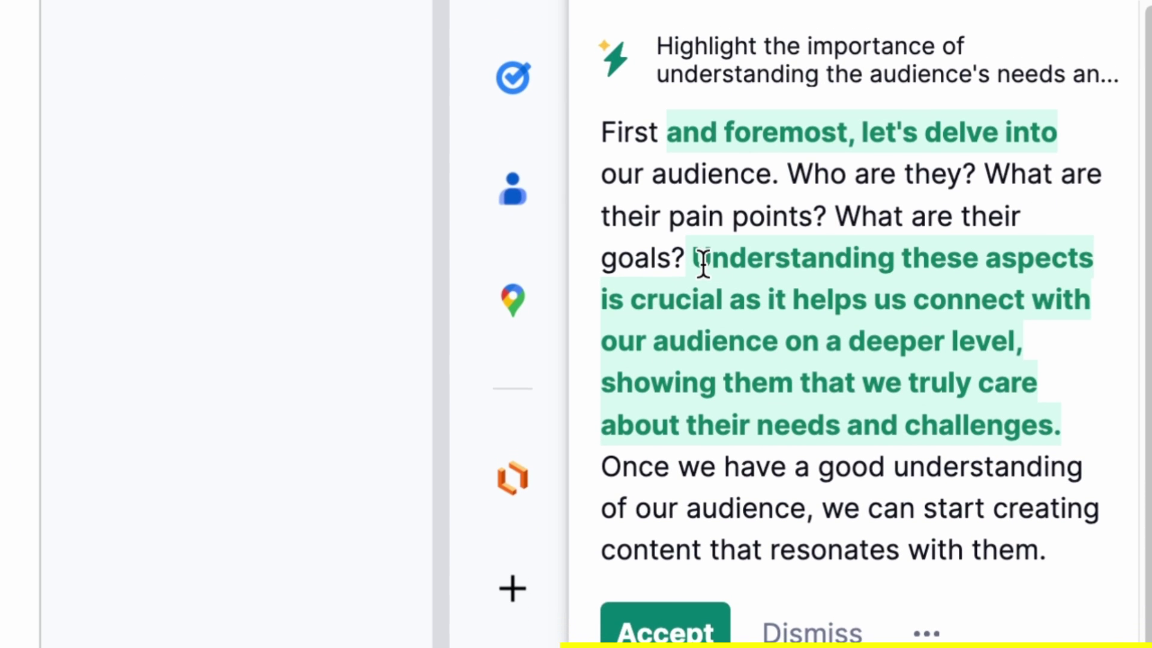
pyautogui.moveTo(701, 259); pyautogui.dragTo(1056, 426)
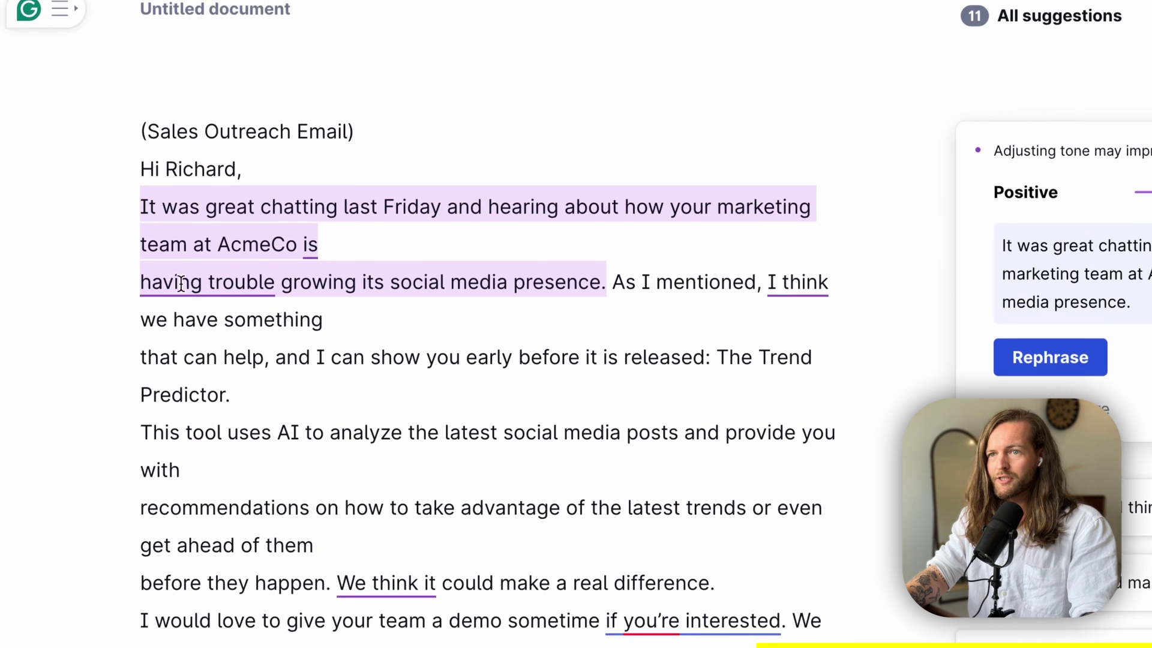
# - In the sales outreach email in Grammarly, rephrase the "having trouble" sentence with the positive "needs help" wording
pyautogui.moveTo(271, 283); pyautogui.dragTo(283, 331)
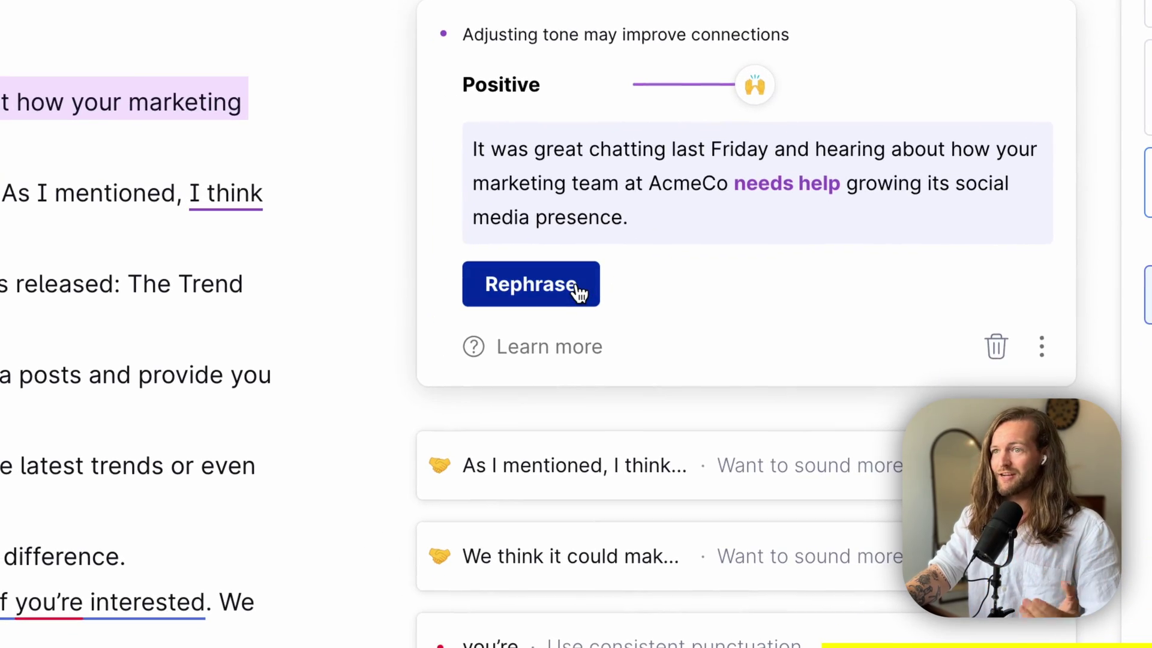
pyautogui.click(578, 288)
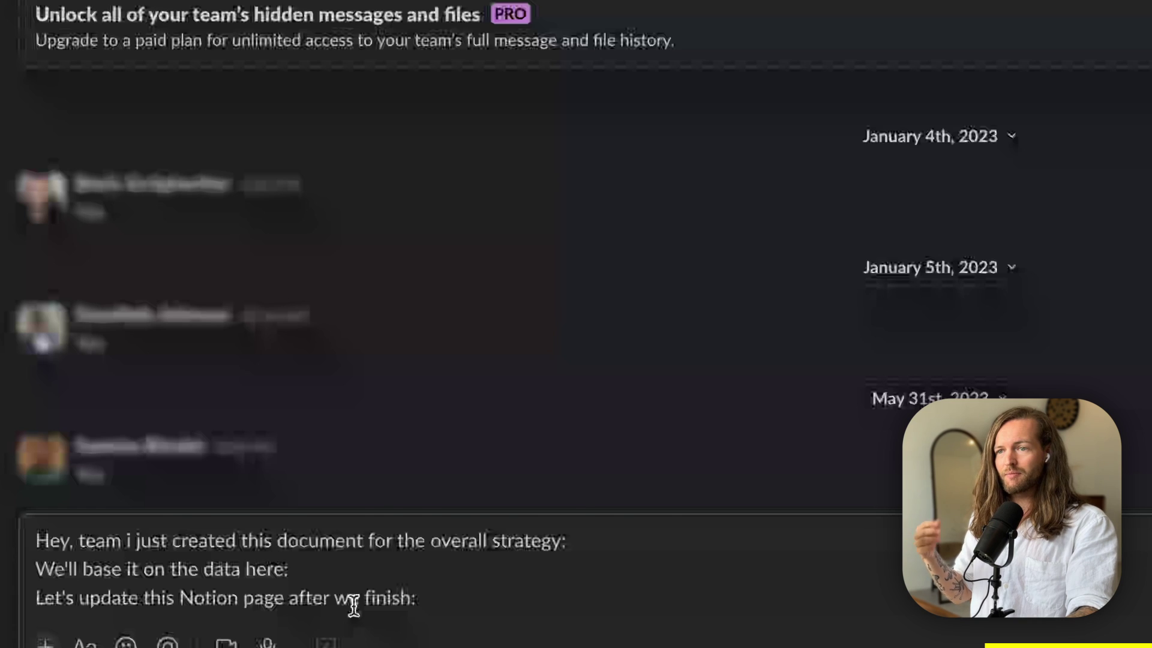
# - In the Slack message draft, open Grammarly's assistant and browse the app integrations it offers
pyautogui.doubleClick(324, 540)
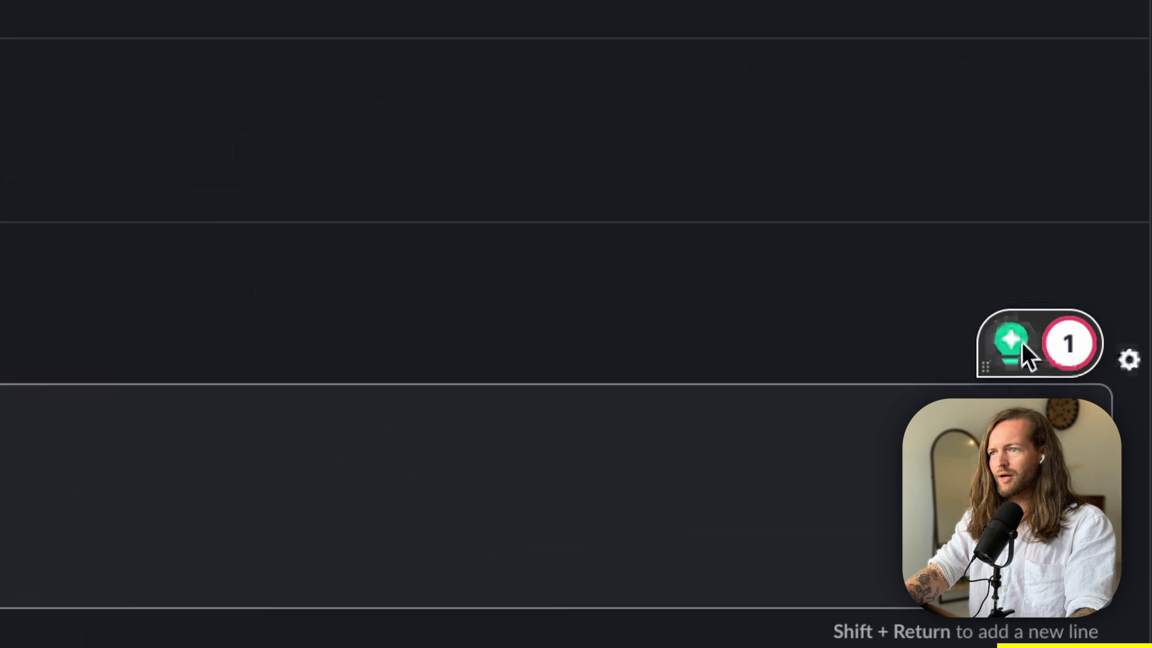
pyautogui.click(1021, 343)
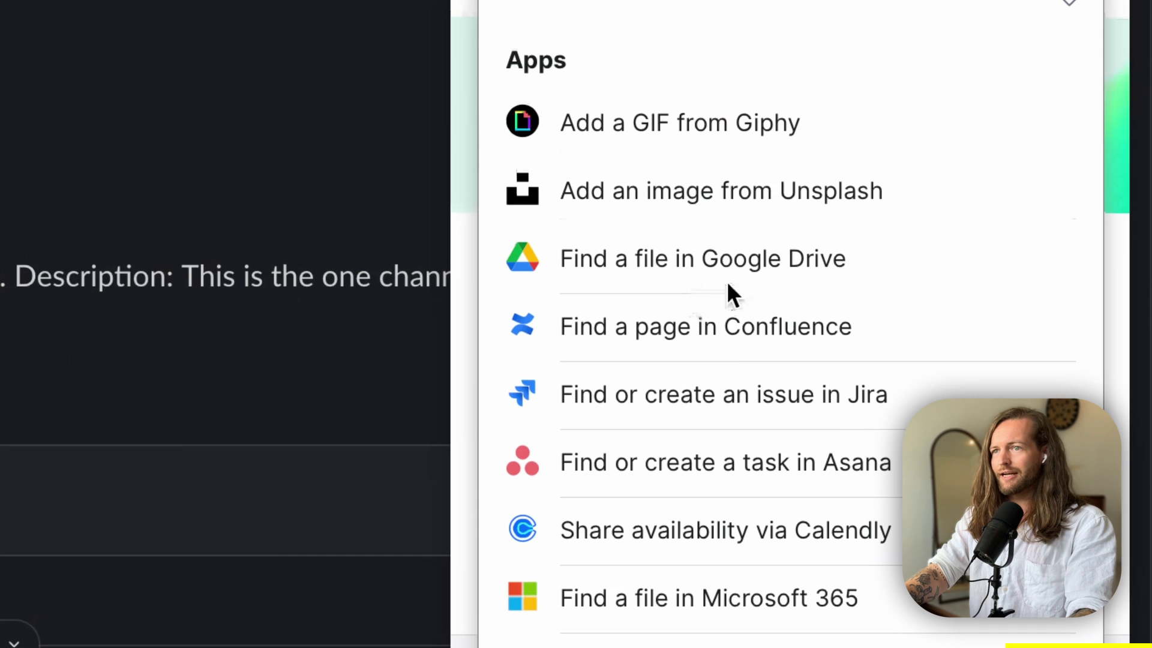
pyautogui.scroll(-3, 786, 282)
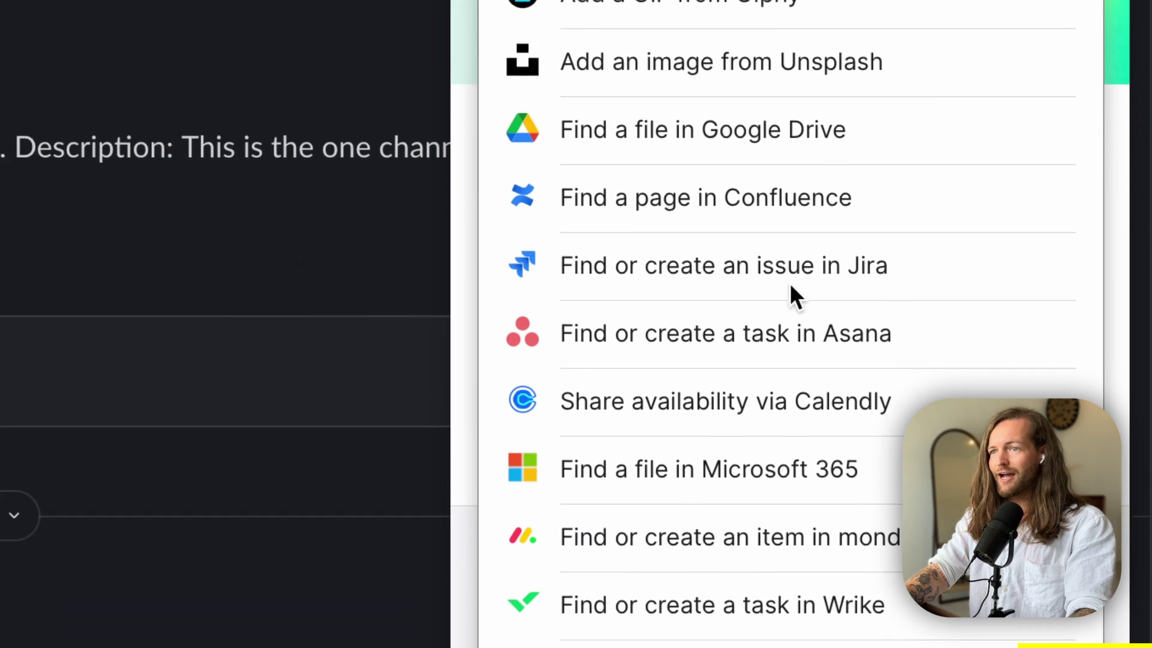
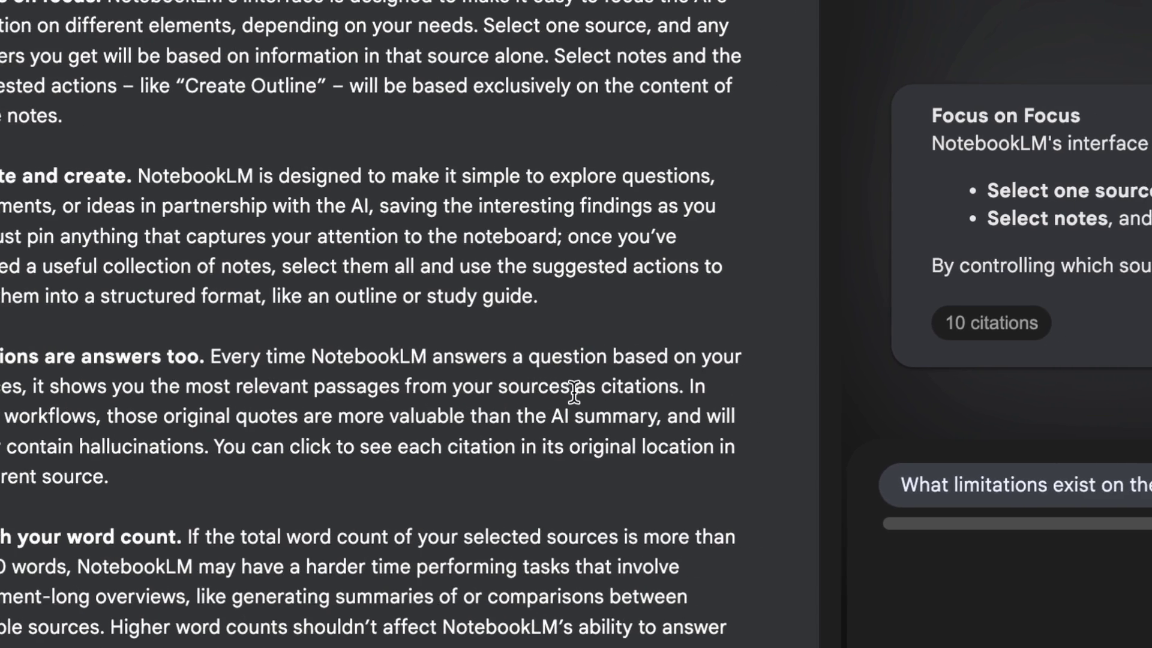
# - Back in NotebookLM, read the source's top tips on citations, word count, calculations and source formatting
pyautogui.scroll(-4, 360, 371)
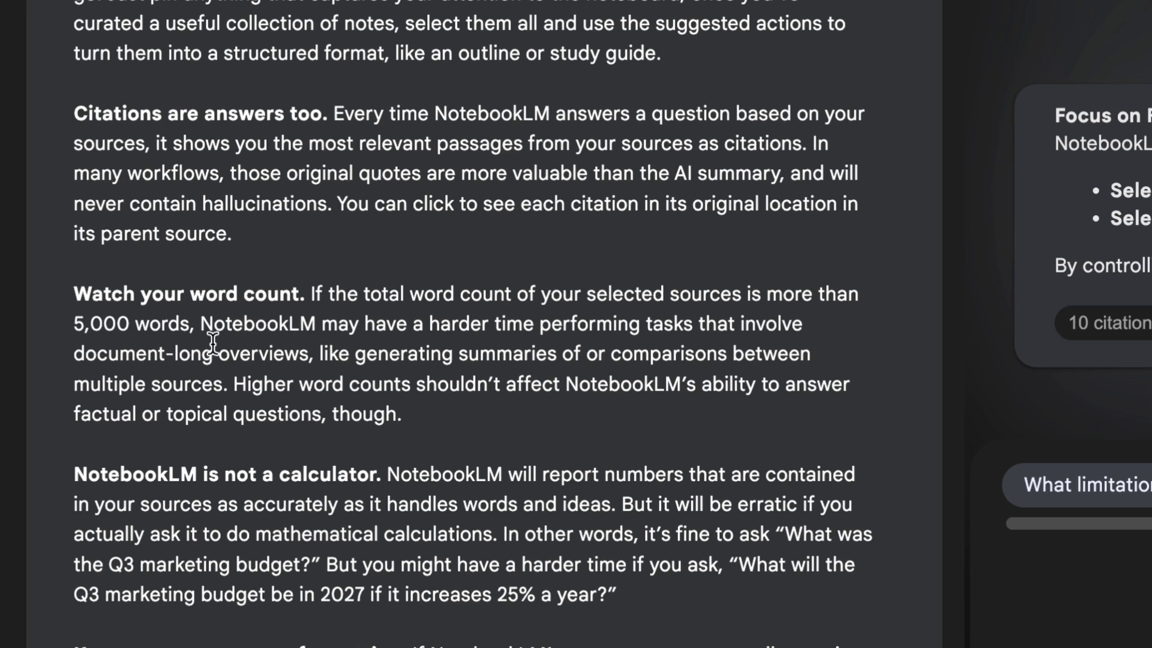
pyautogui.scroll(-1, 273, 359)
pyautogui.moveTo(72, 423); pyautogui.dragTo(383, 414)
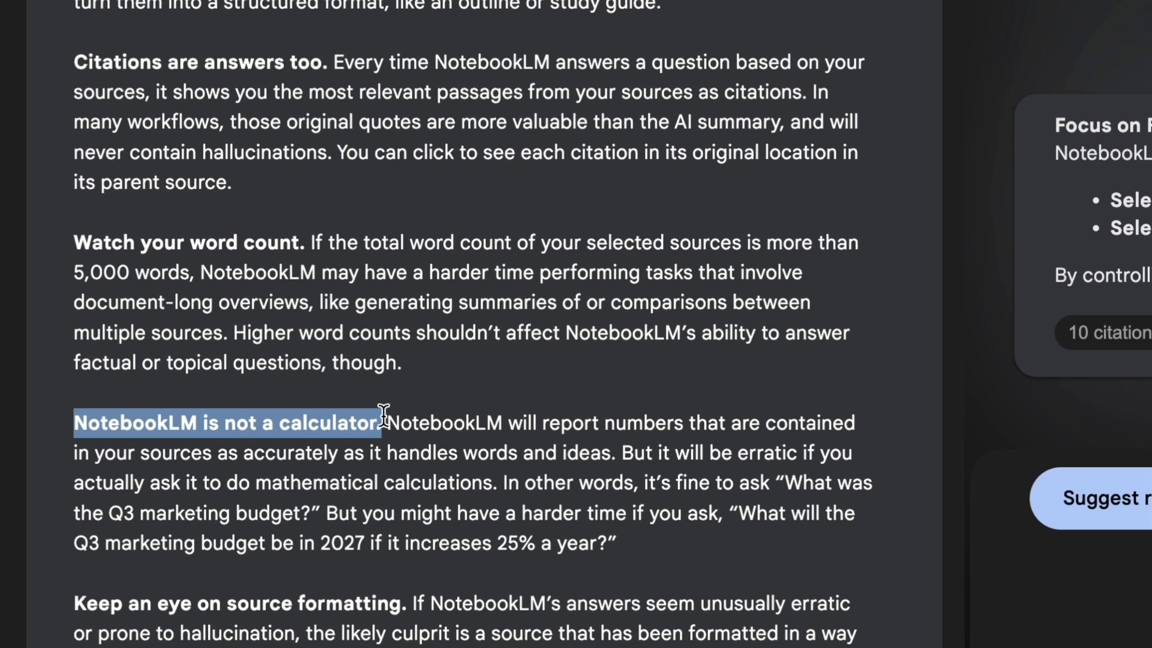
pyautogui.click(460, 474)
pyautogui.scroll(-2, 460, 474)
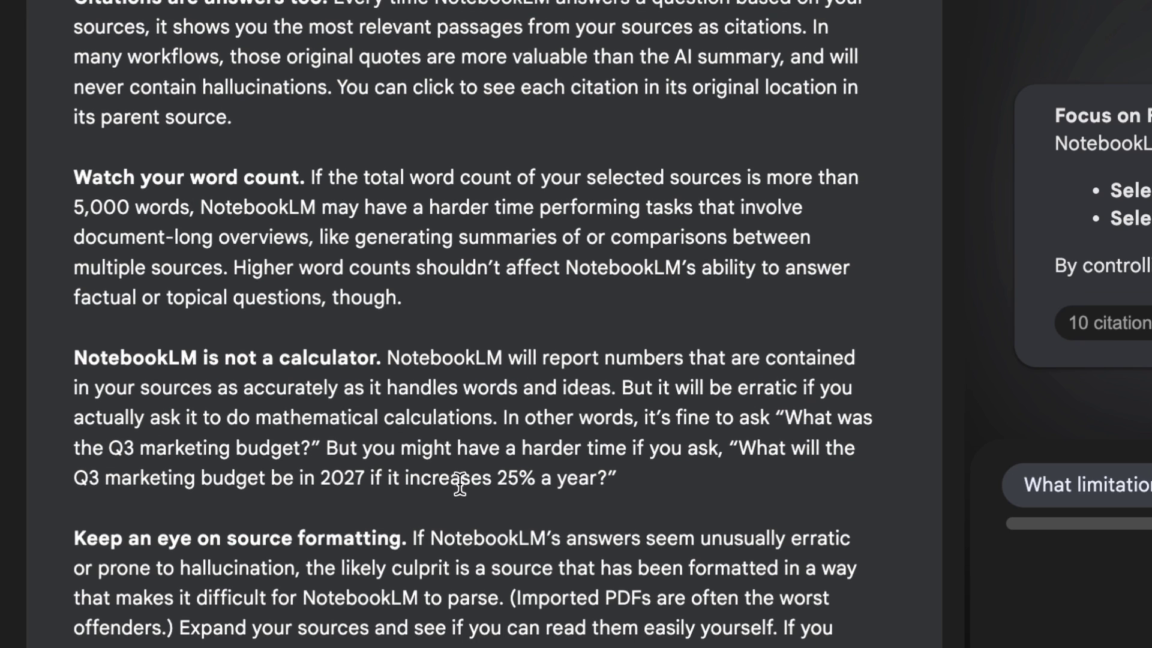
pyautogui.scroll(-4, 85, 318)
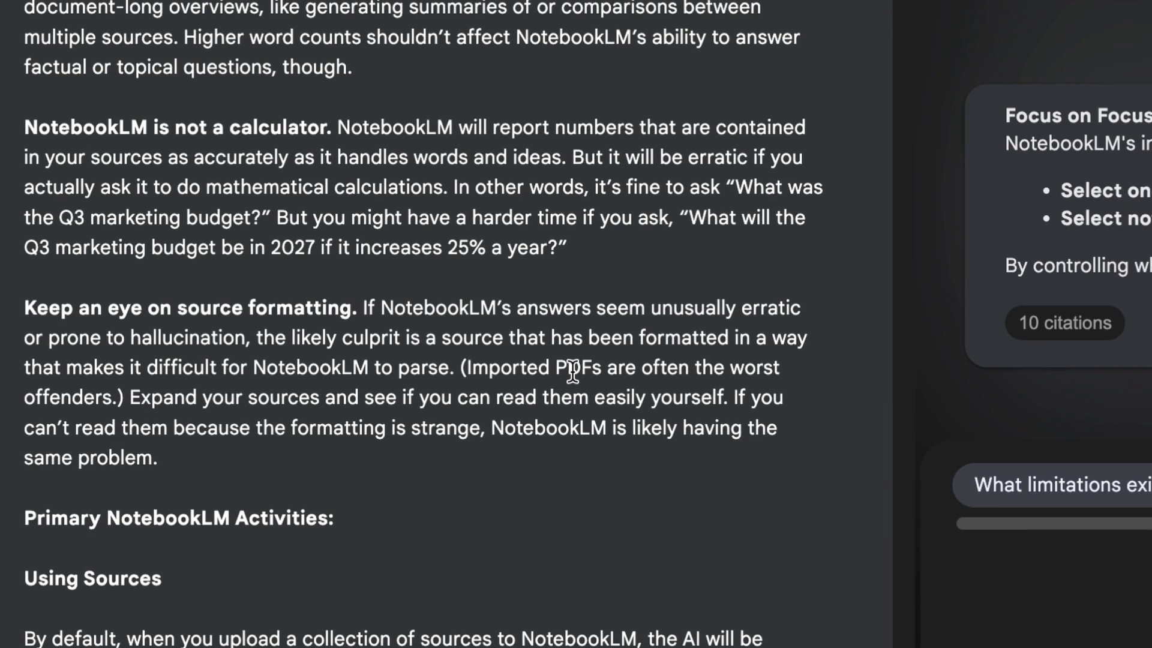
pyautogui.scroll(-4, 161, 397)
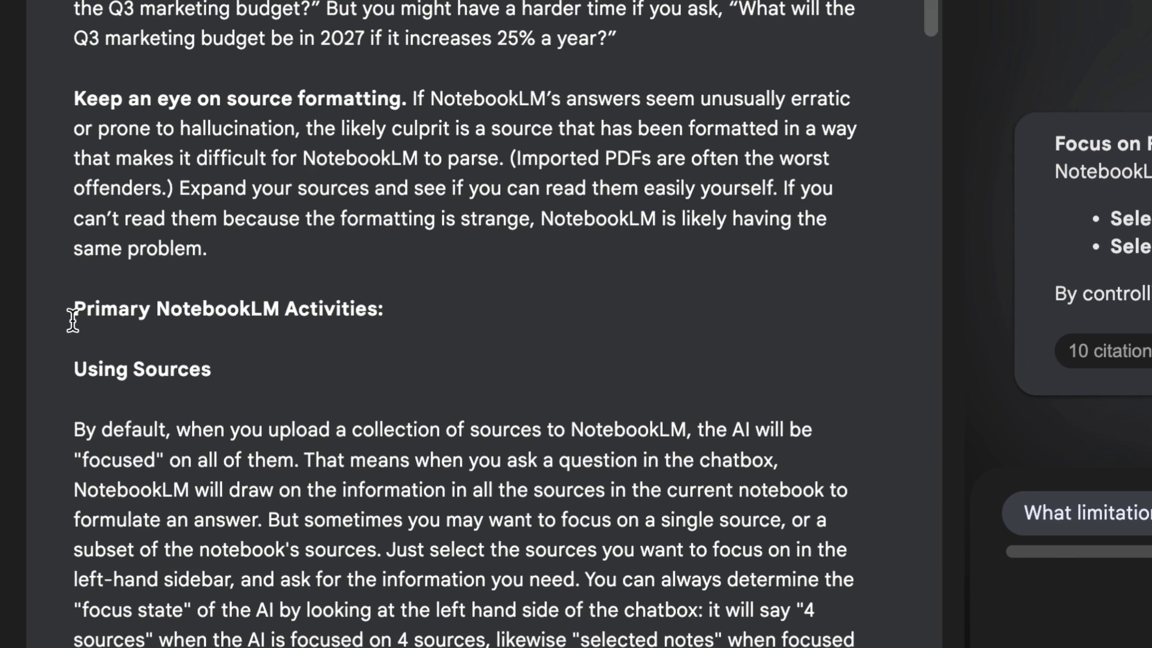
# - Read the source's "Primary NotebookLM Activities" sections, from Using Sources through Reading and Taking Notes to Writing
pyautogui.moveTo(73, 316); pyautogui.dragTo(395, 317)
pyautogui.scroll(-1, 367, 318)
pyautogui.click(323, 333)
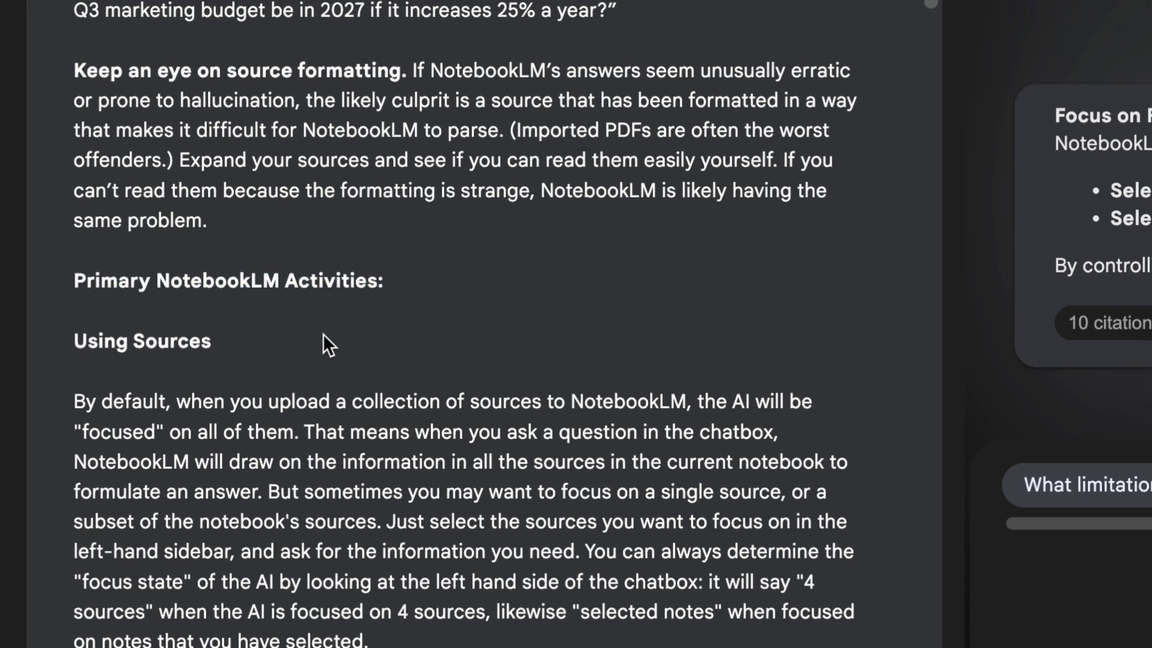
pyautogui.scroll(-10, 288, 371)
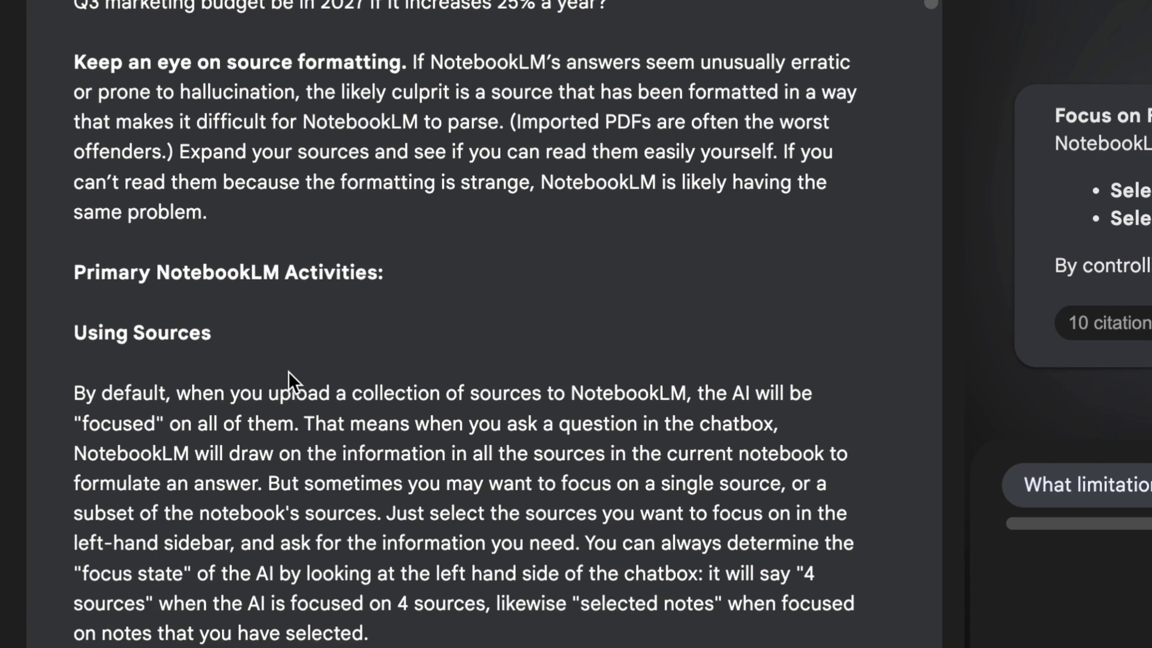
pyautogui.scroll(-2, 288, 373)
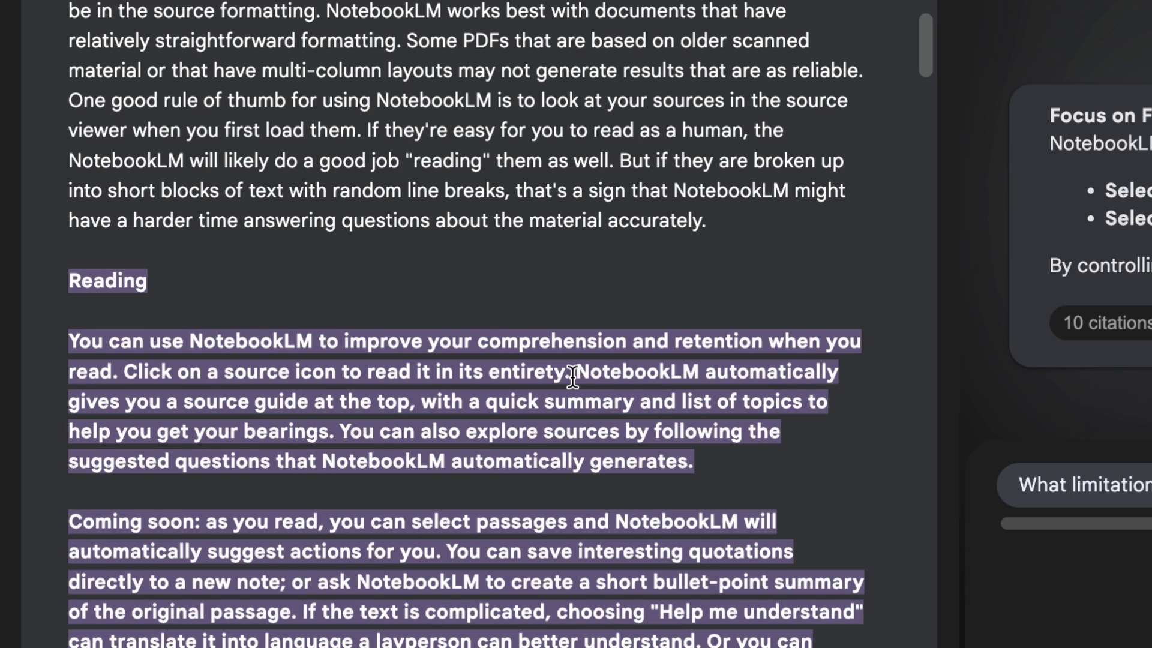
pyautogui.scroll(-5, 573, 376)
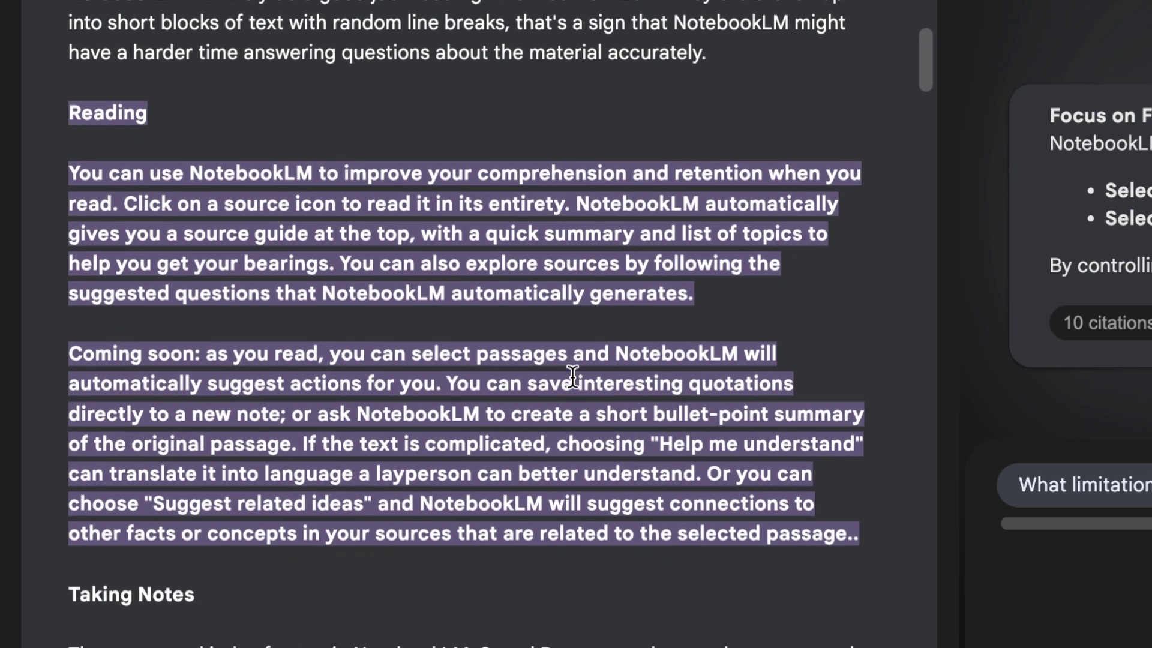
pyautogui.scroll(-2, 572, 375)
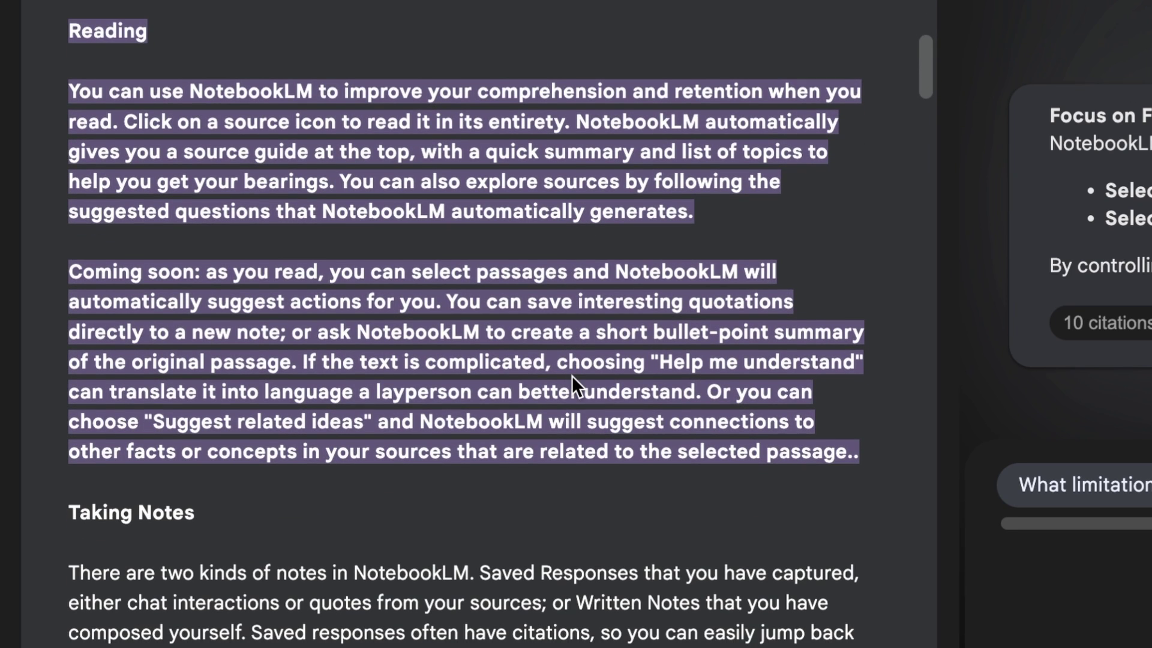
pyautogui.scroll(-5, 571, 375)
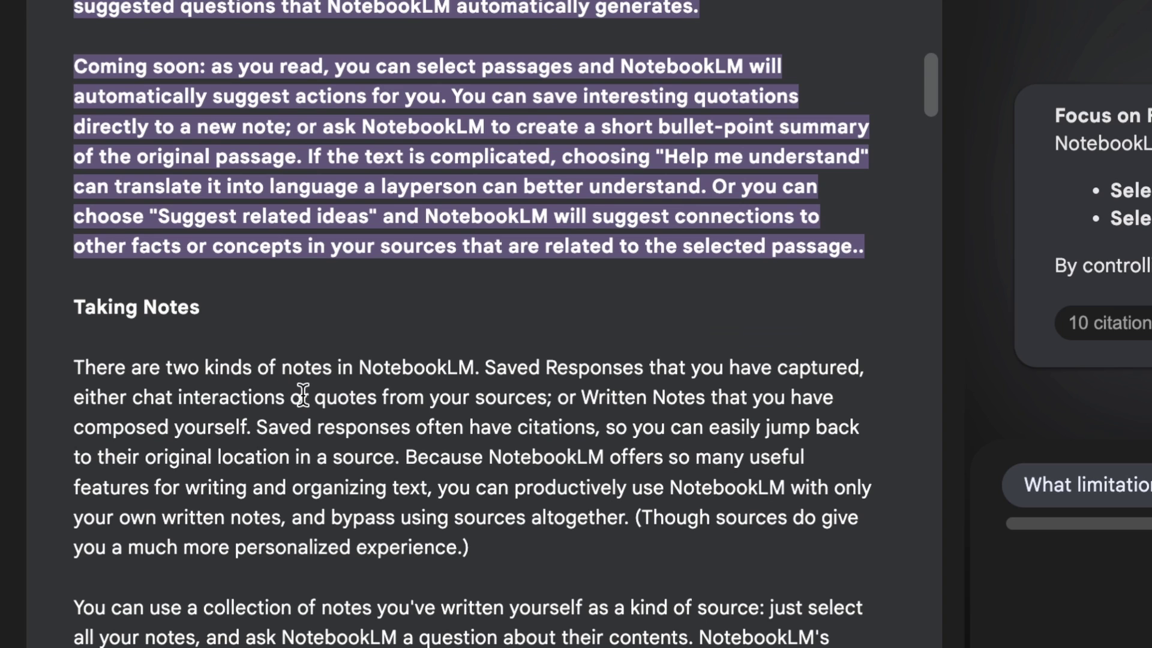
pyautogui.scroll(-10, 303, 396)
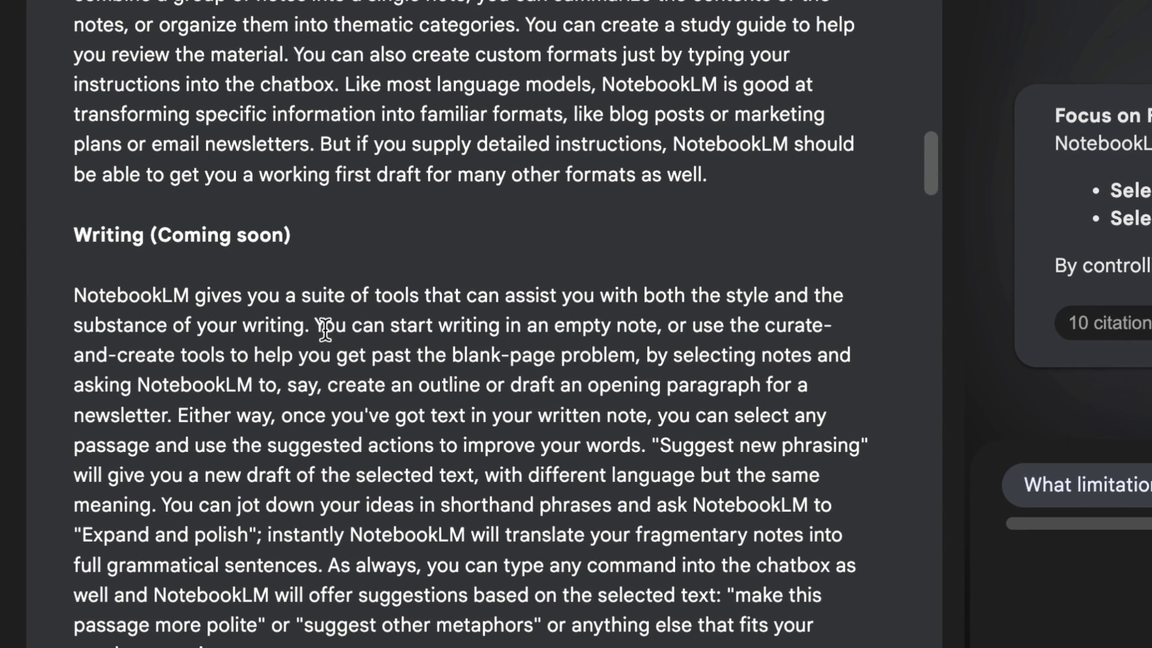
# - Read the source's "Writing (Coming soon)" section on drafting, rephrasing, critiquing and verifying text with sources
pyautogui.scroll(-3, 325, 330)
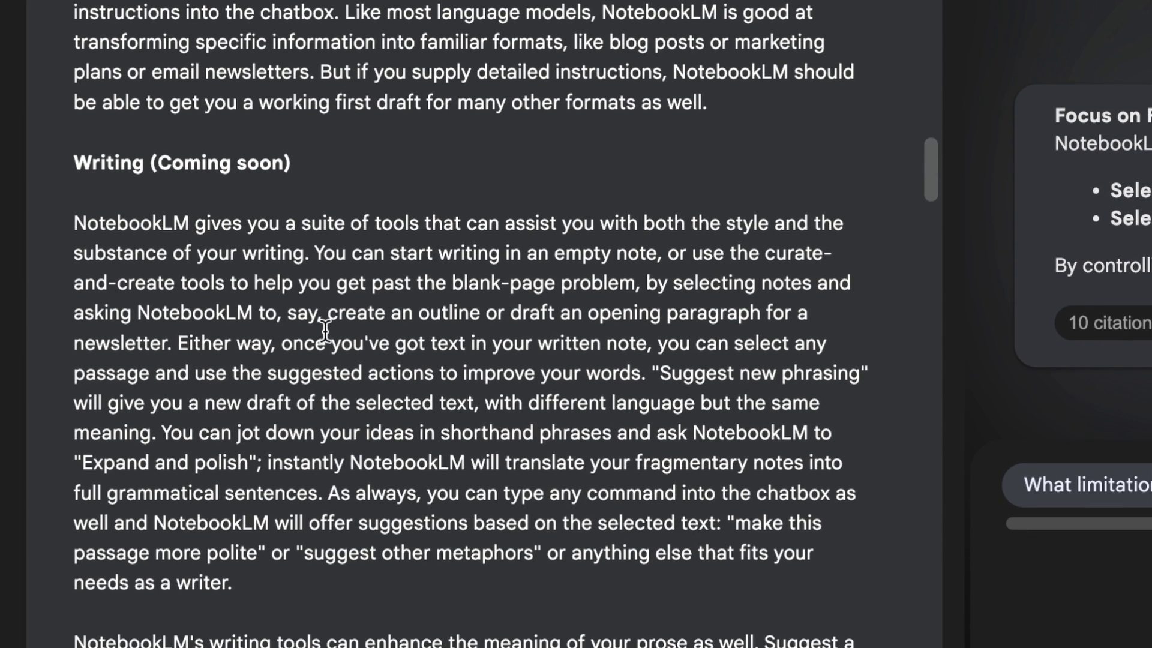
pyautogui.scroll(-3, 325, 330)
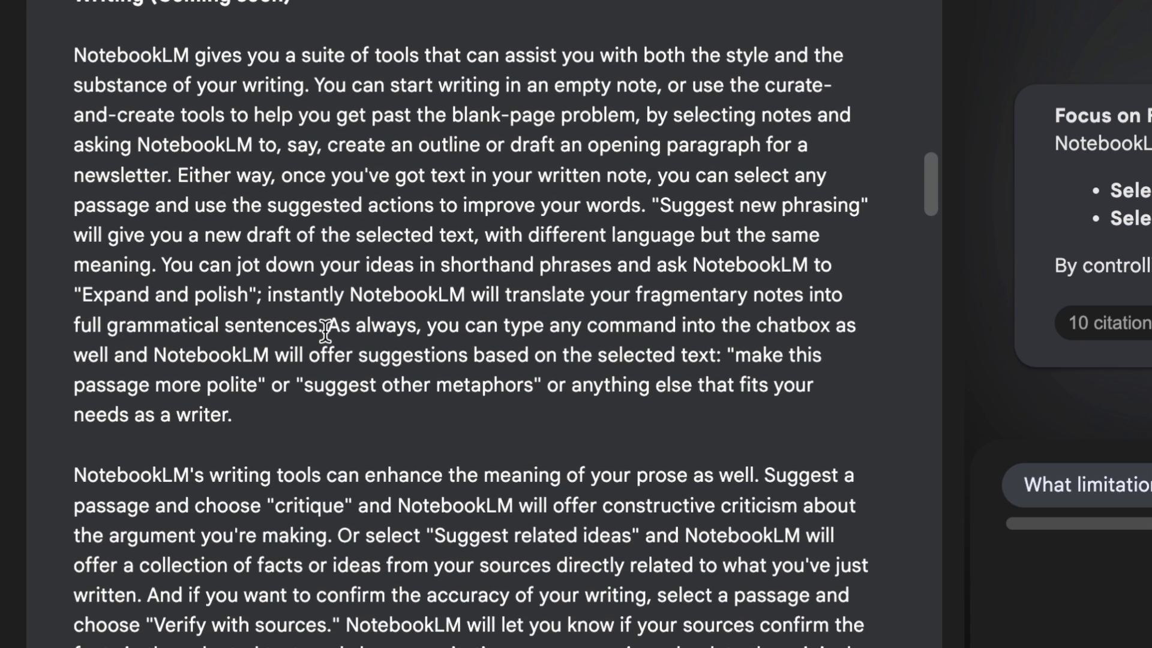
pyautogui.scroll(-2, 324, 330)
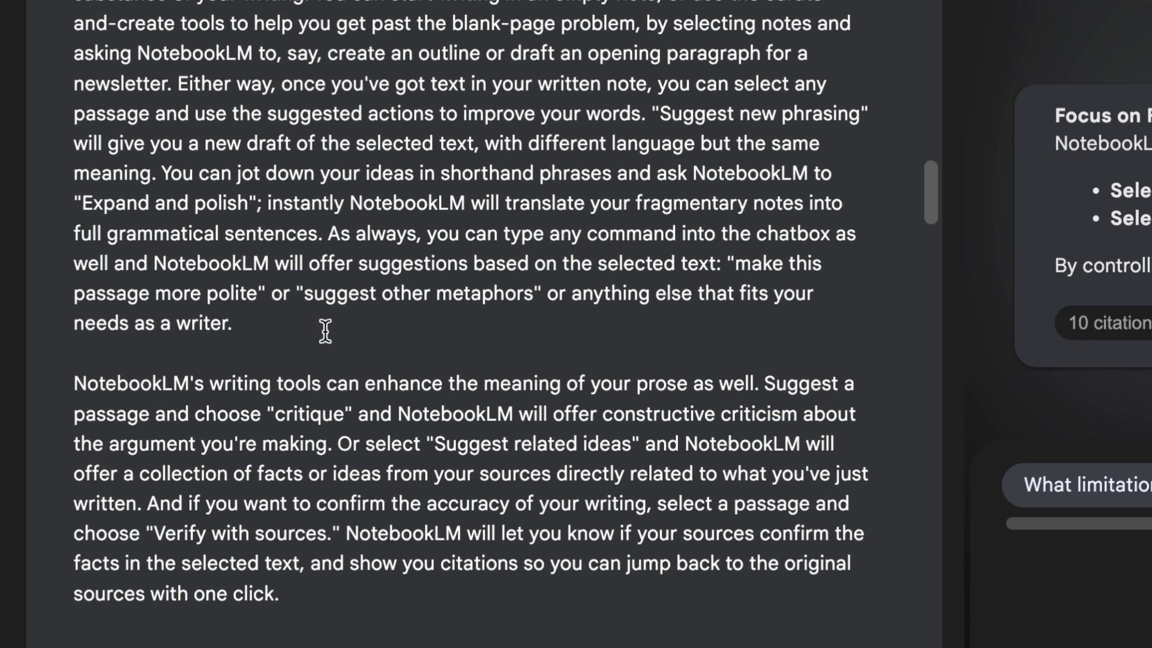
pyautogui.scroll(2, 324, 331)
pyautogui.scroll(-5, 324, 330)
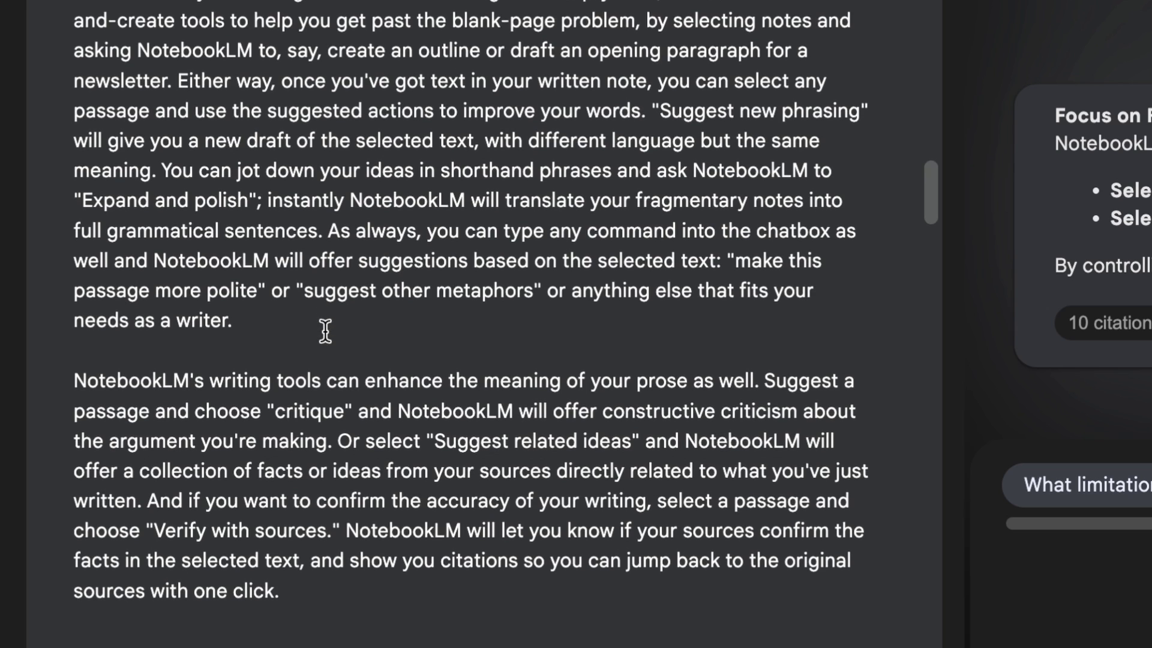
# - Read the source's how-to sections on using NotebookLM as a research tool, with meeting or interview transcripts, and as a help center
pyautogui.scroll(-5, 325, 330)
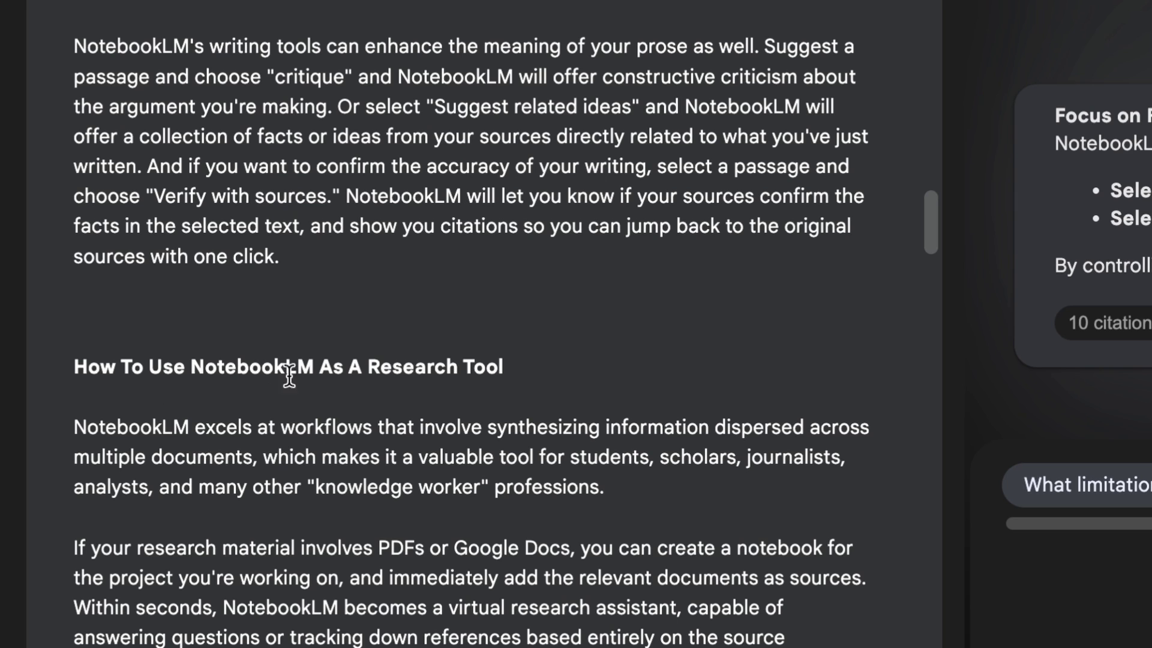
pyautogui.scroll(-4, 388, 382)
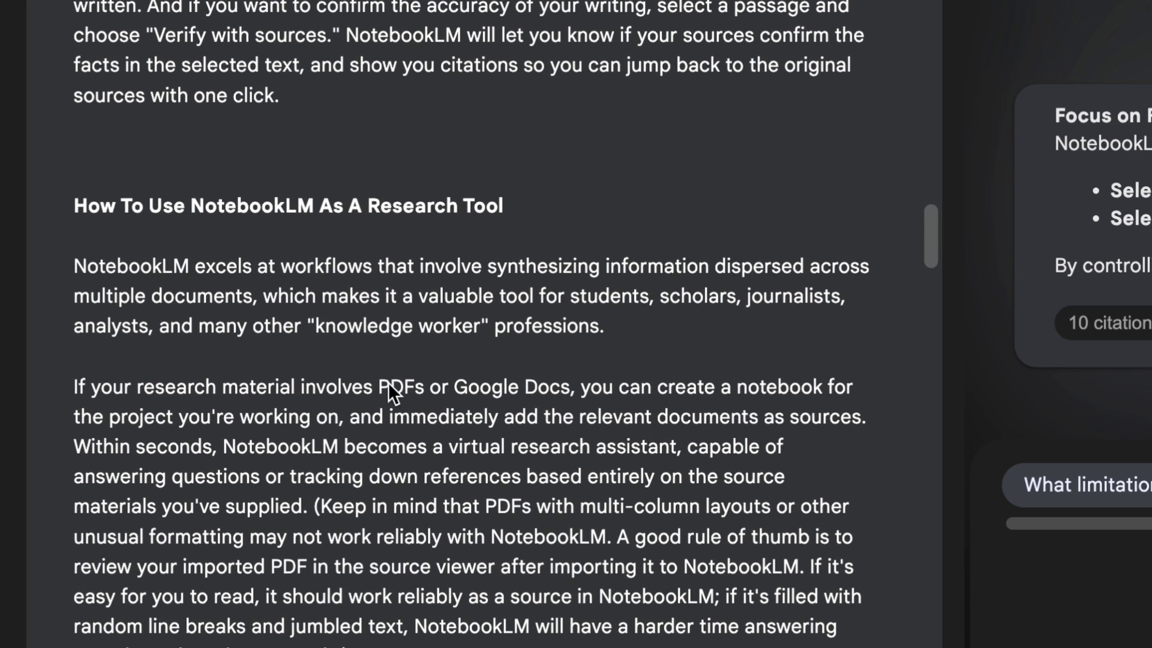
pyautogui.scroll(-5, 552, 429)
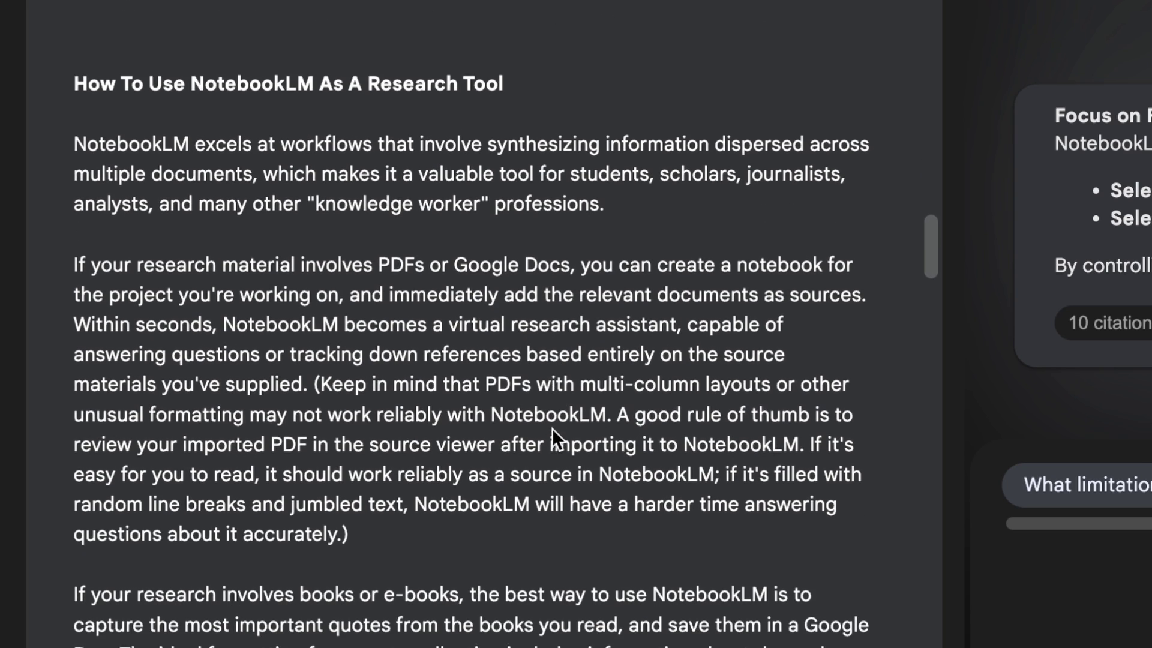
pyautogui.scroll(-20, 552, 427)
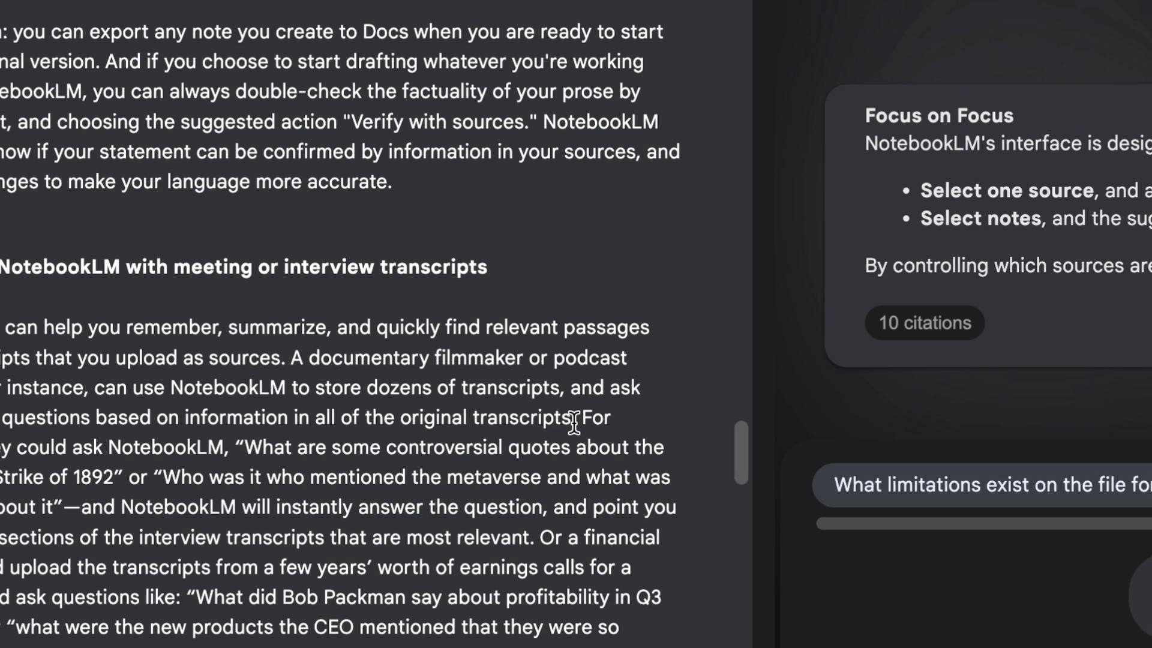
pyautogui.moveTo(703, 418); pyautogui.dragTo(493, 418)
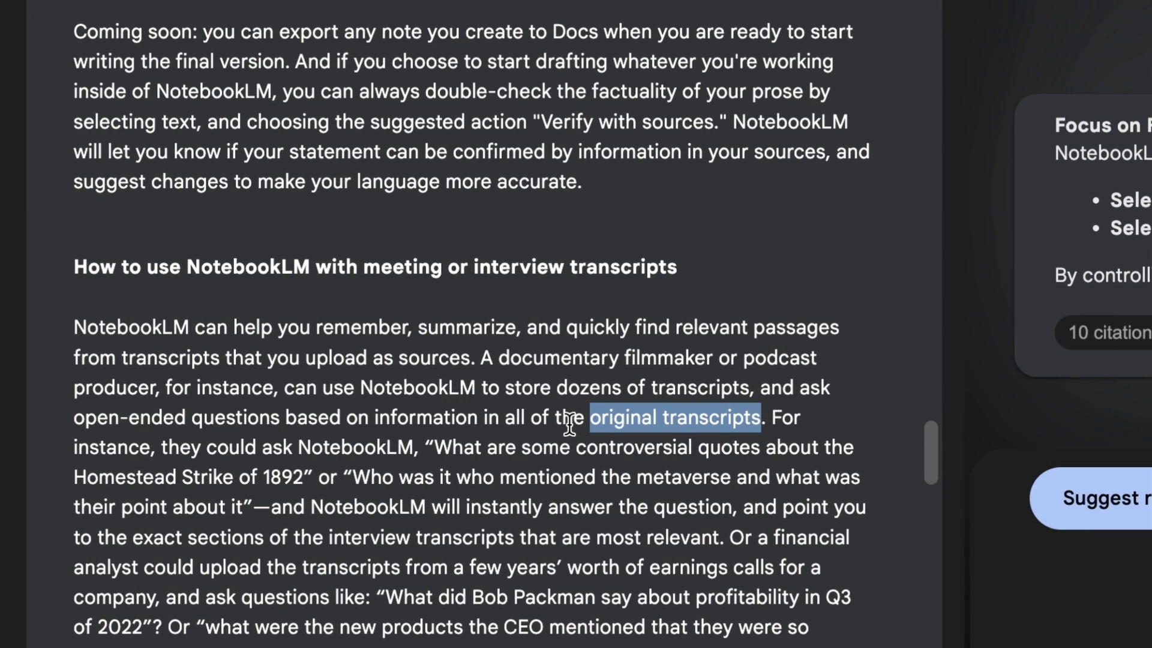
pyautogui.click(475, 421)
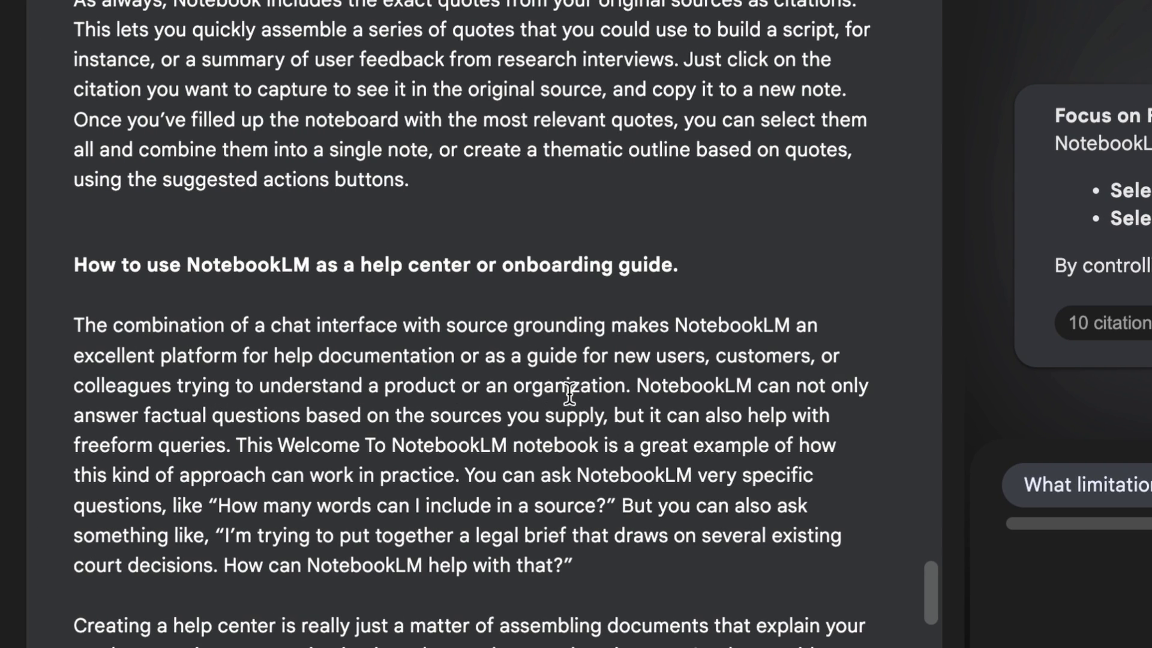
pyautogui.scroll(-5, 569, 393)
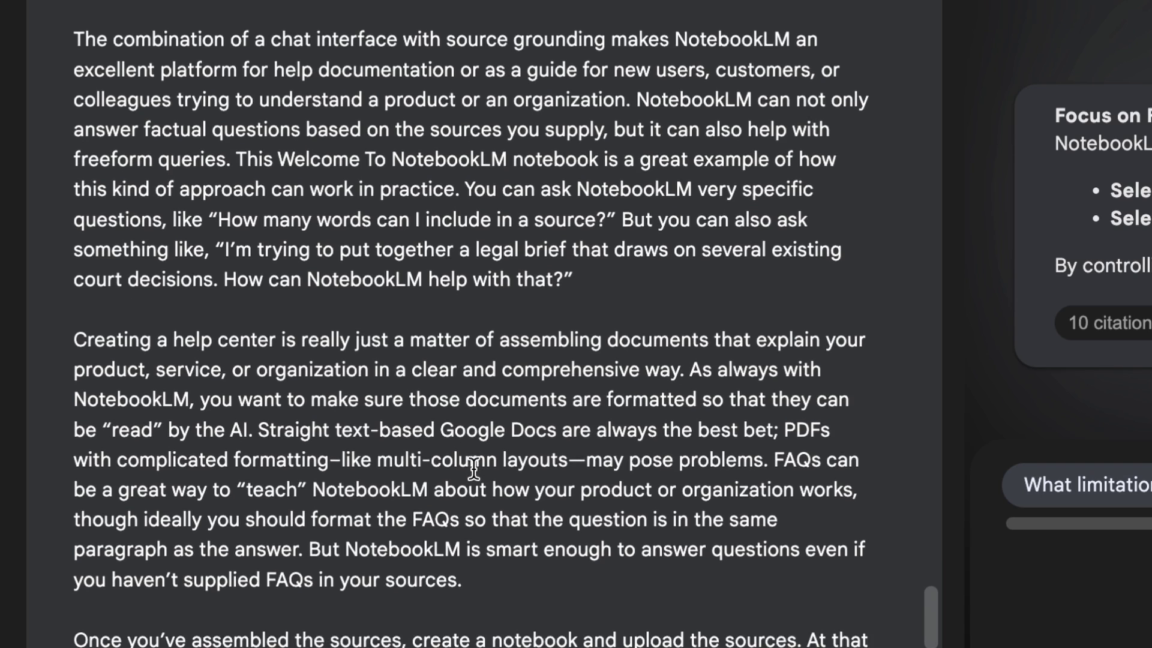
pyautogui.scroll(-4, 474, 468)
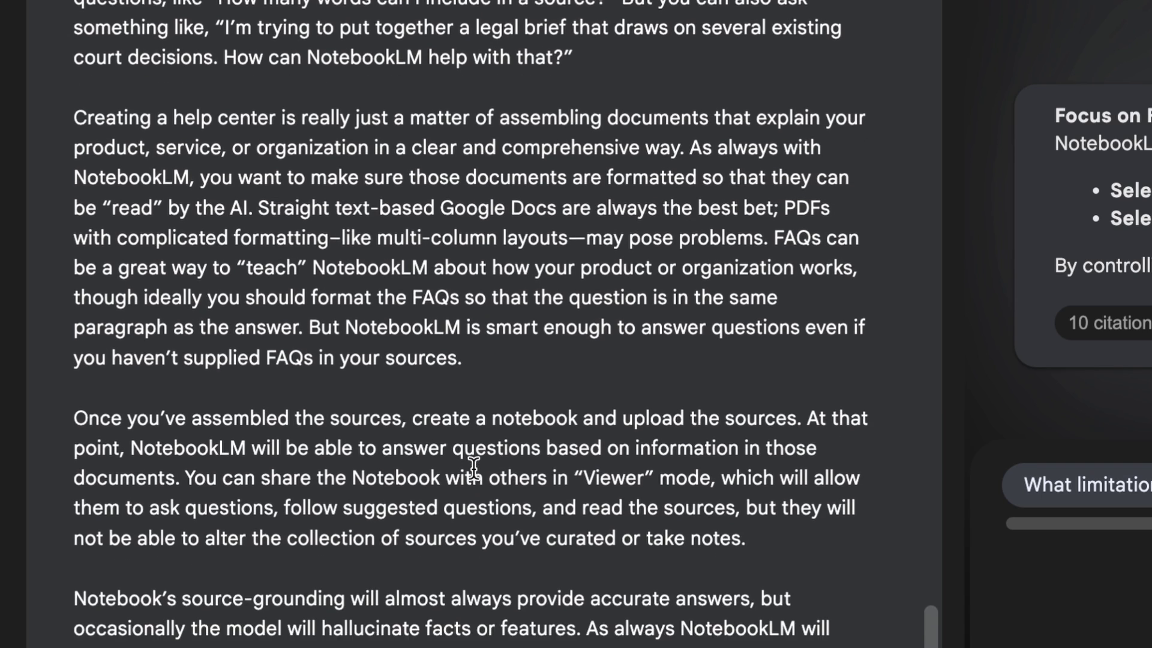
pyautogui.scroll(-1, 474, 468)
pyautogui.scroll(-1, 474, 468)
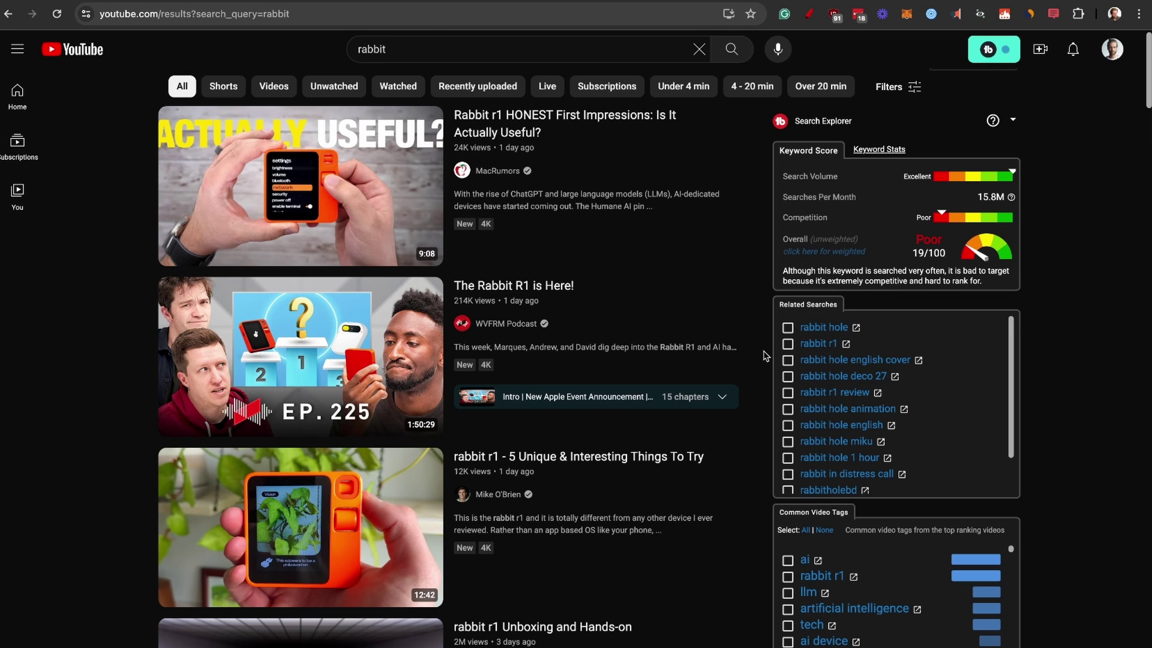
# - On YouTube, look through the search results for "rabbit" to find Rabbit R1 review and demo videos
pyautogui.scroll(-4, 763, 355)
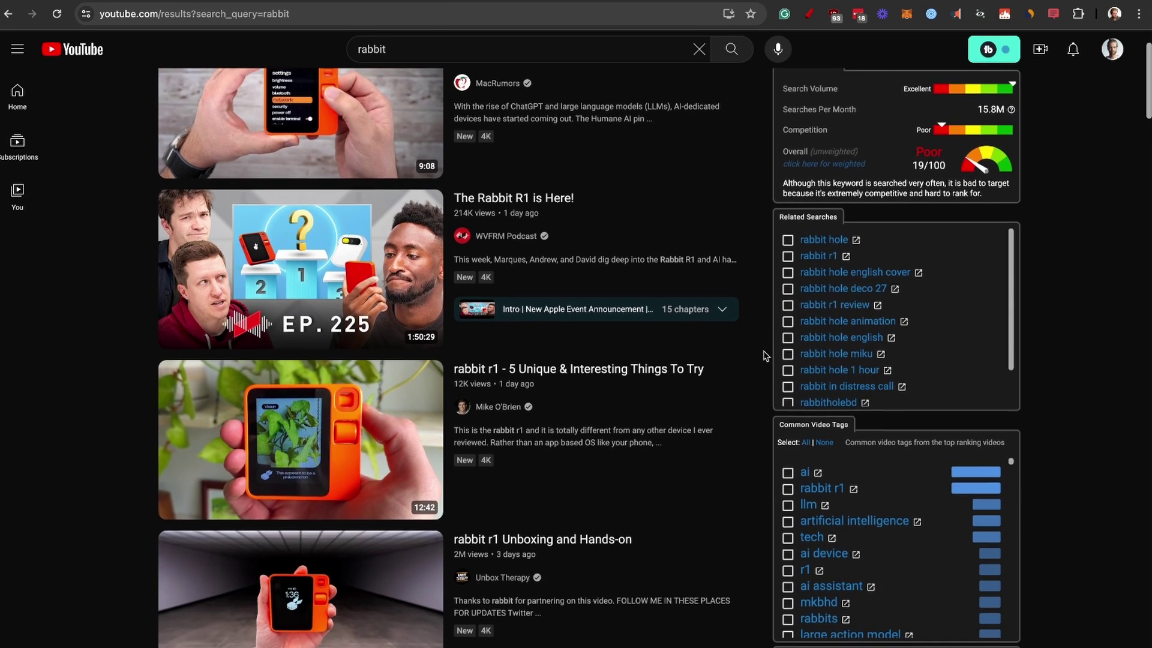
pyautogui.scroll(-3, 764, 355)
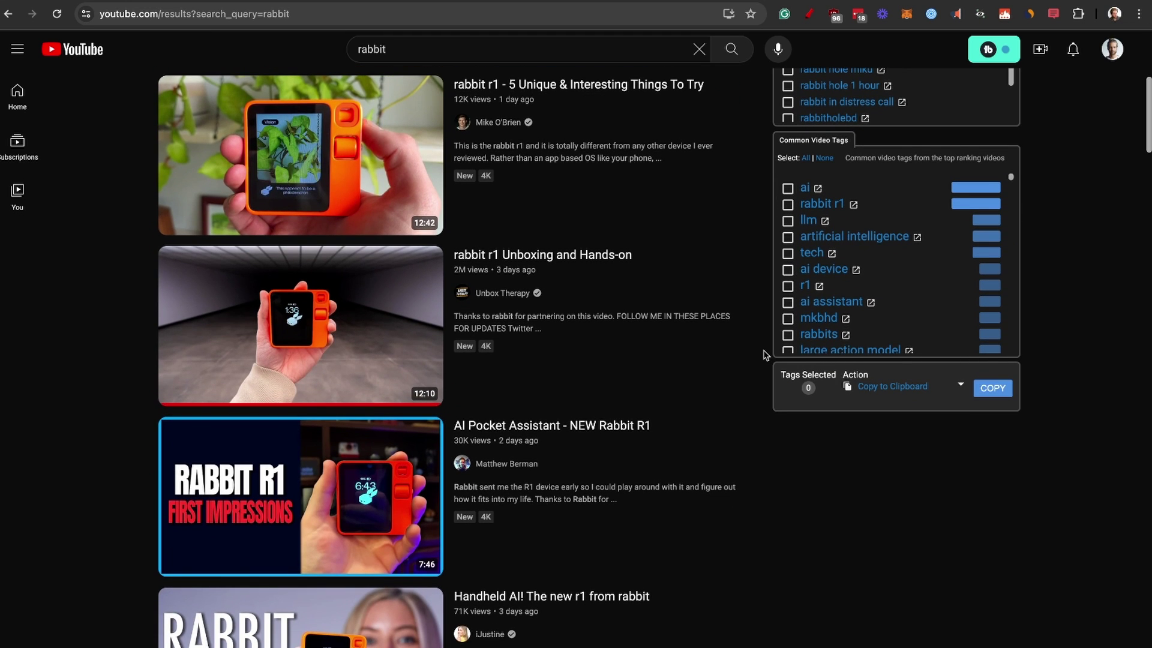
pyautogui.scroll(-3, 763, 355)
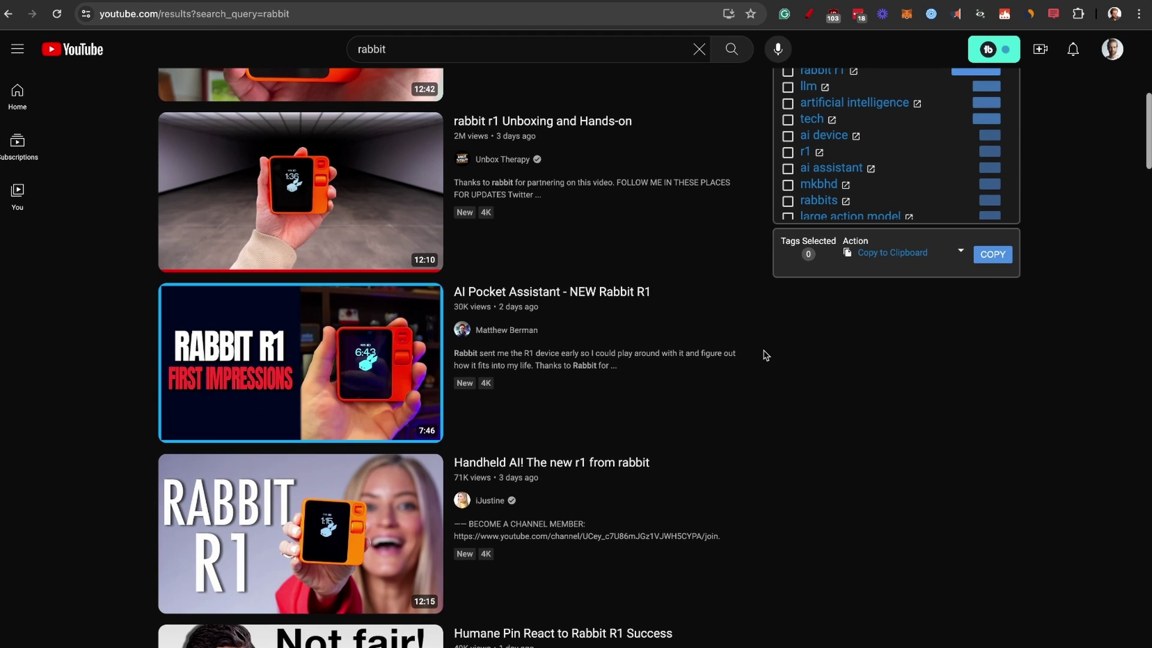
pyautogui.scroll(-3, 764, 355)
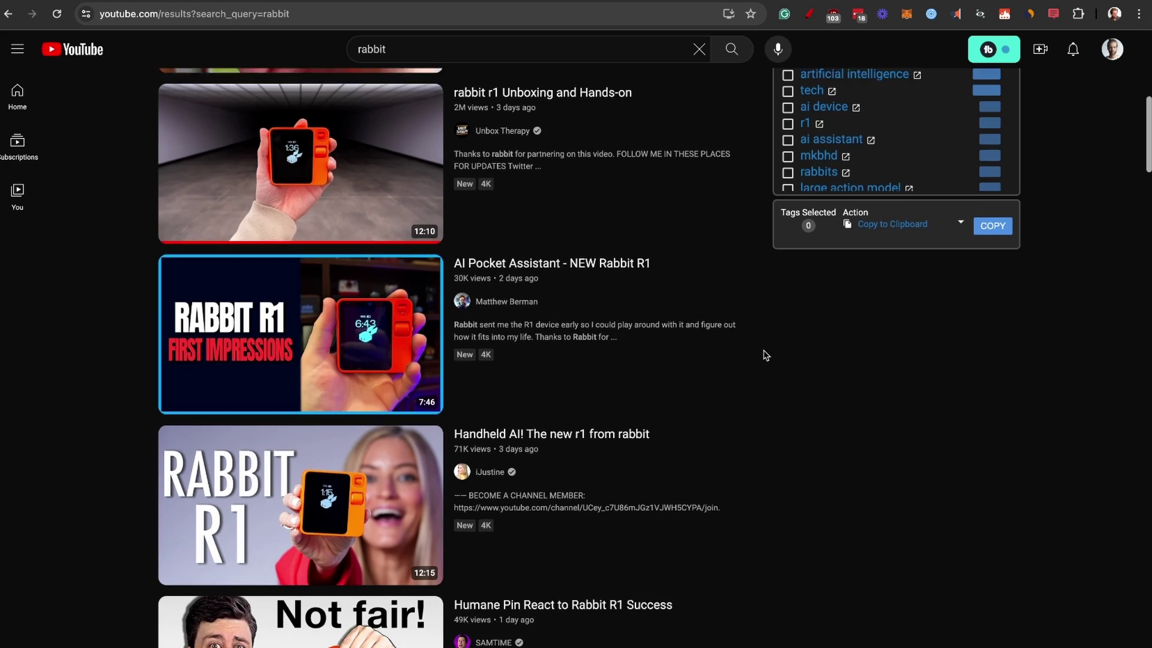
pyautogui.scroll(-1, 765, 354)
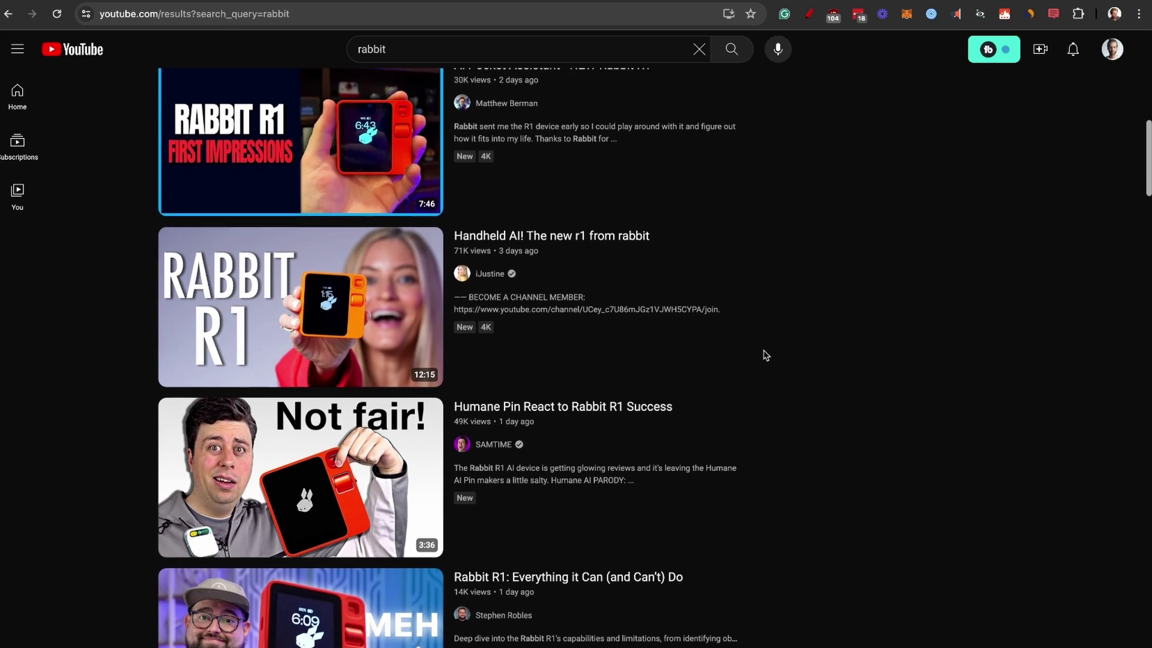
pyautogui.scroll(-1, 765, 355)
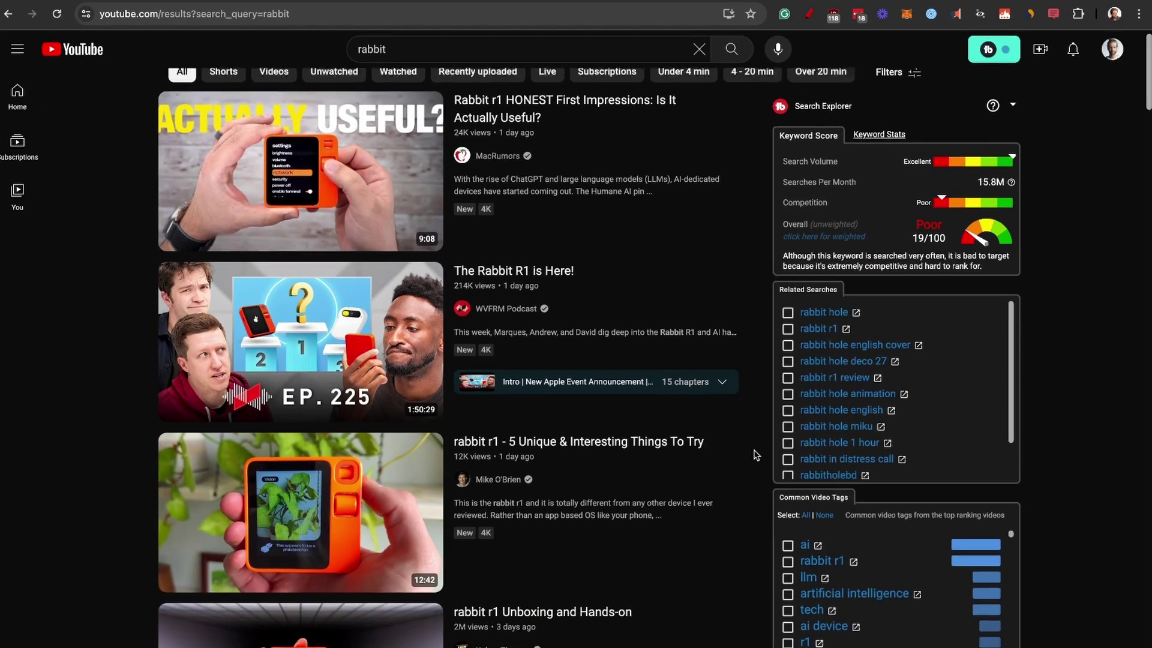
pyautogui.scroll(-1, 754, 454)
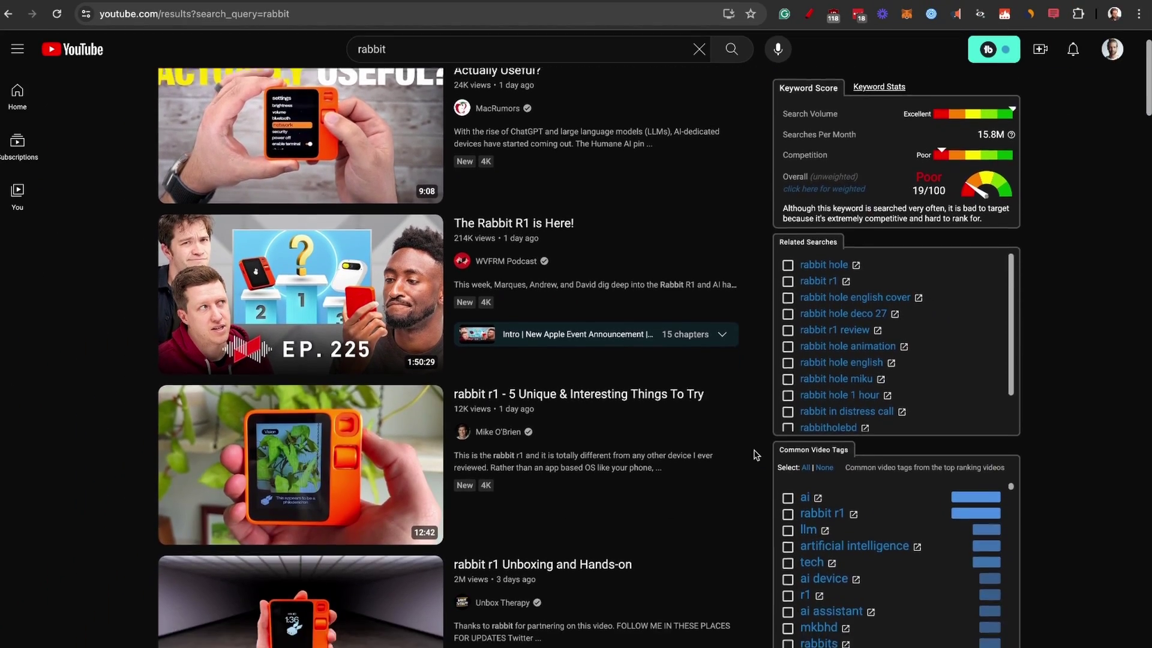
pyautogui.scroll(-2, 755, 454)
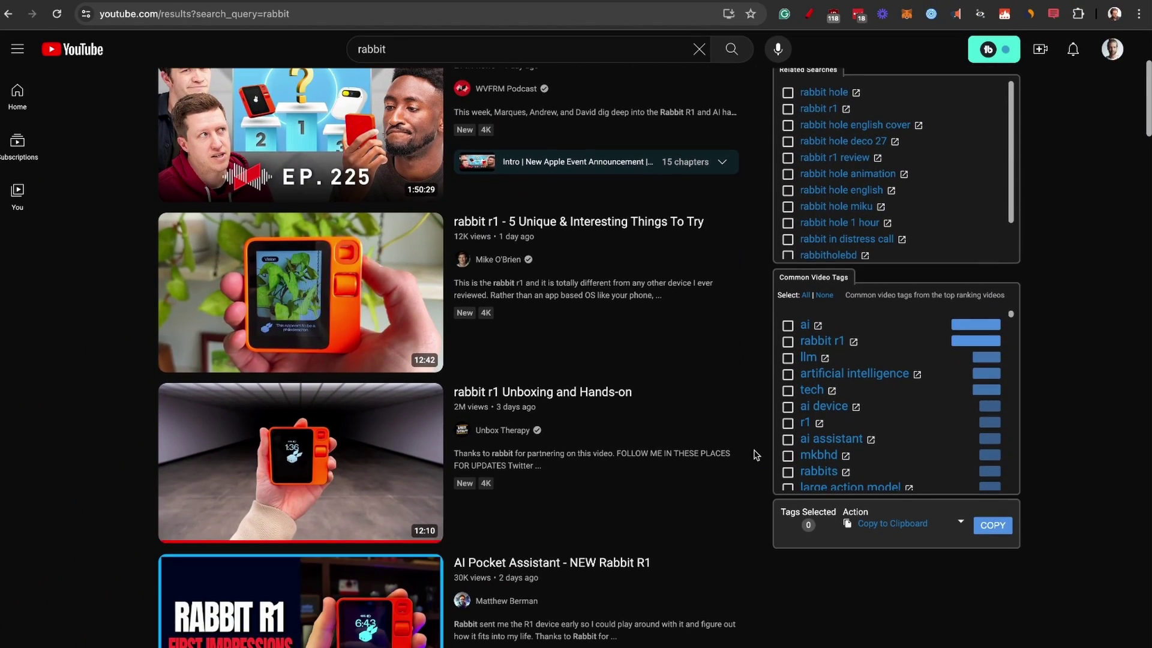
pyautogui.scroll(-3, 755, 454)
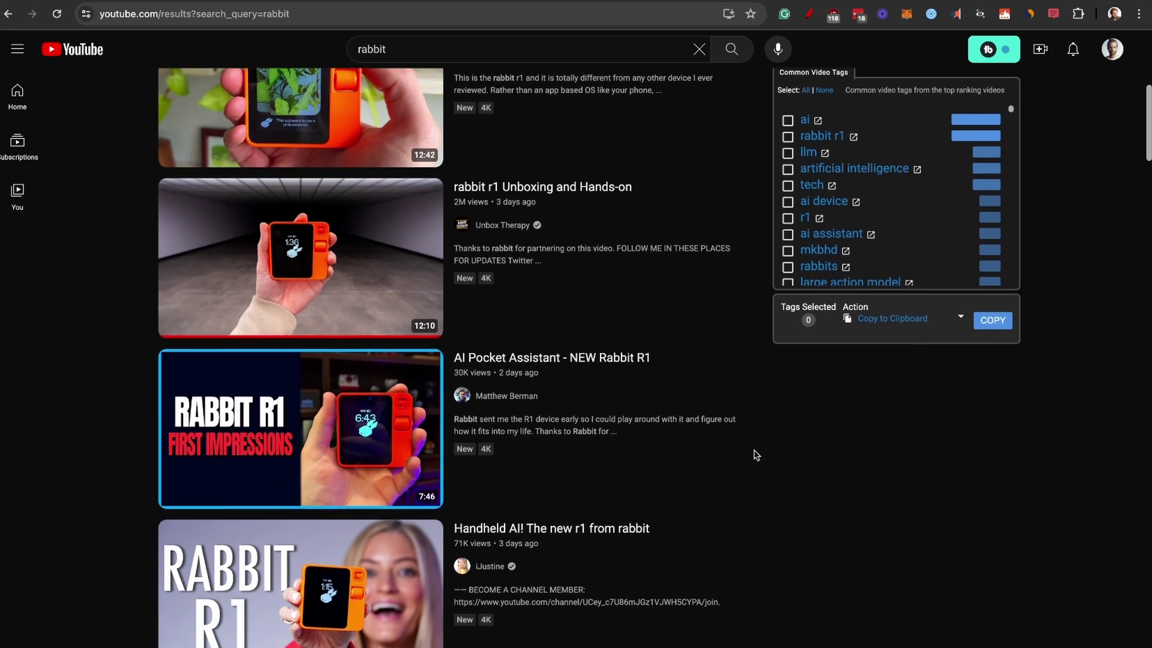
pyautogui.scroll(-1, 755, 454)
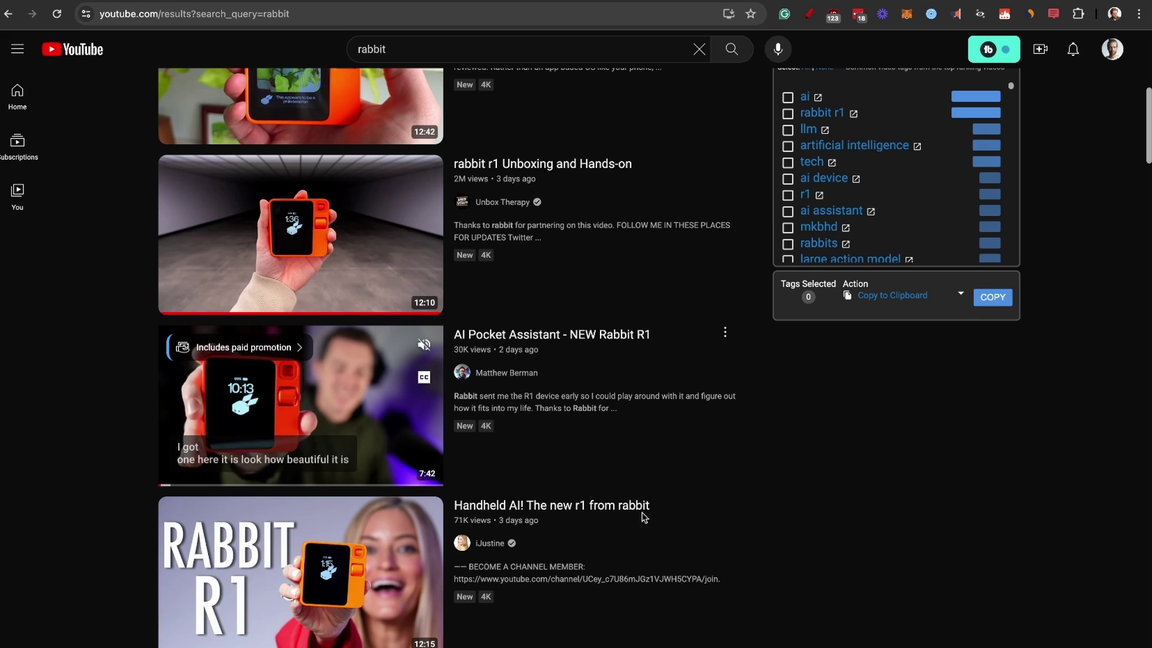
pyautogui.scroll(3, 748, 543)
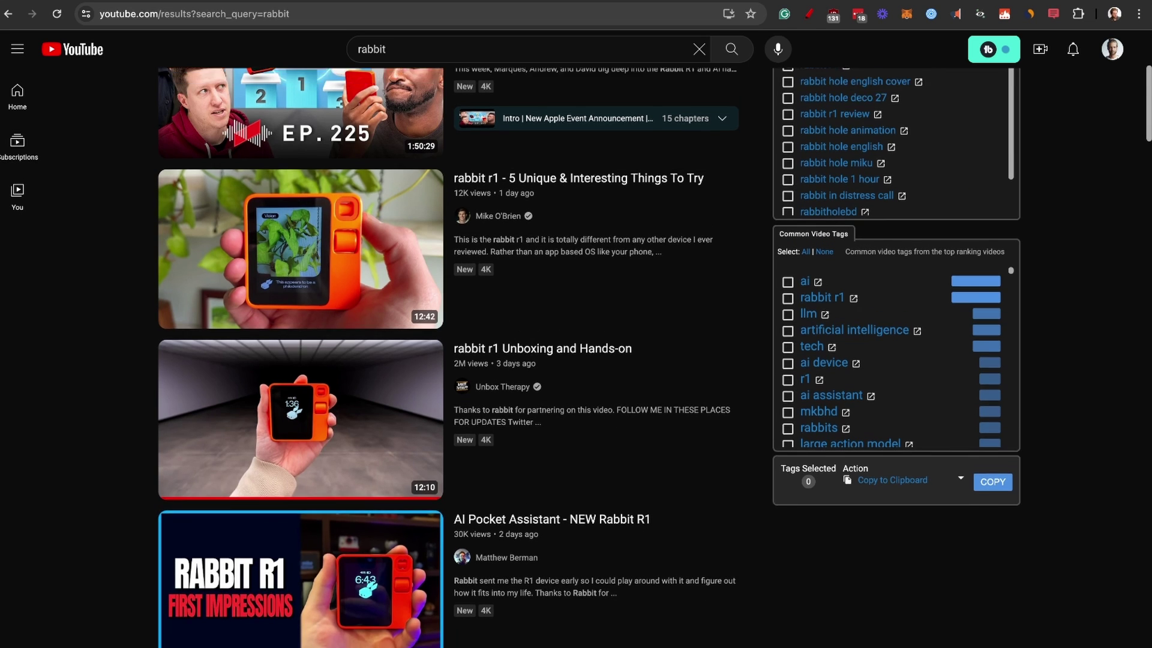
pyautogui.scroll(-10, 474, 334)
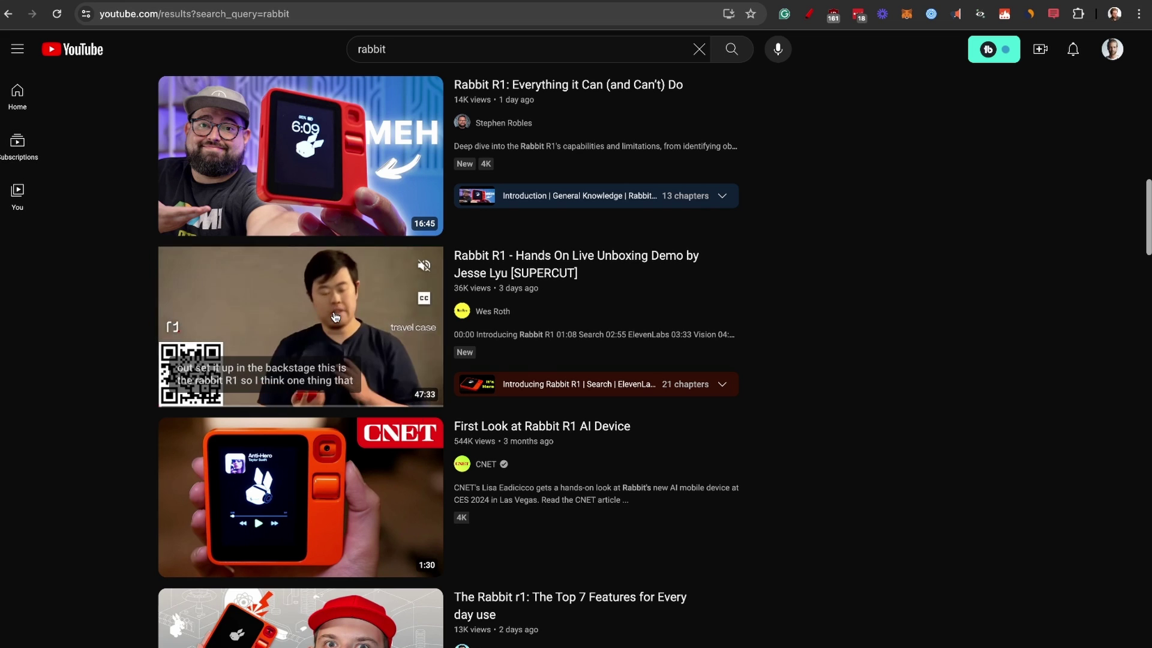
pyautogui.scroll(-5, 335, 317)
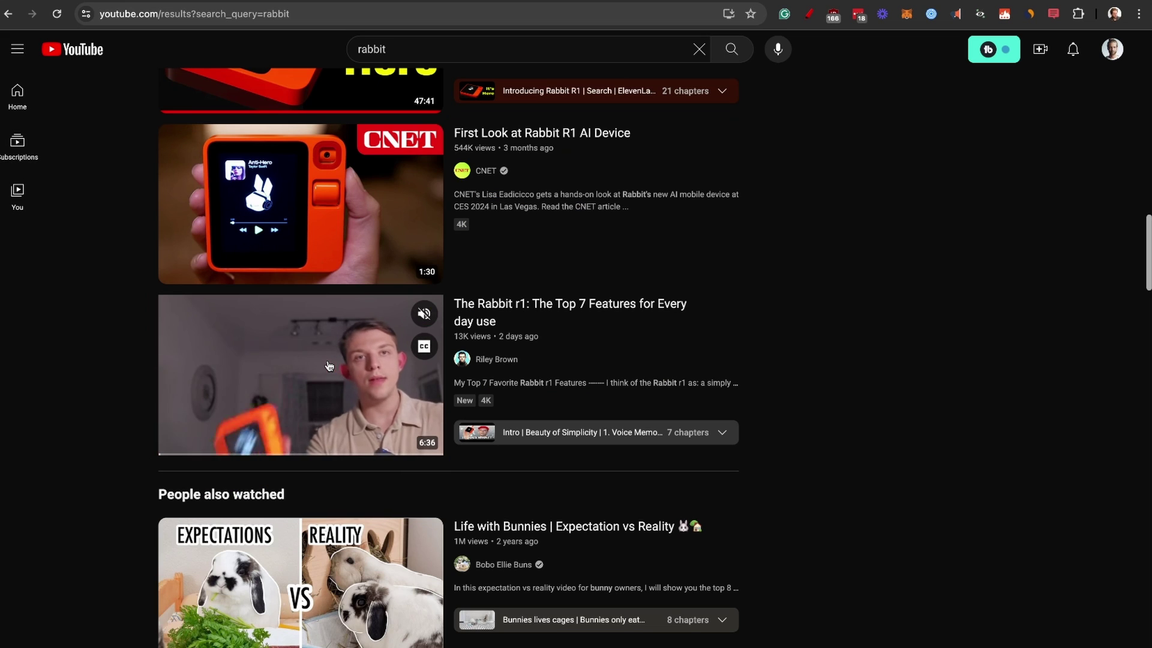
pyautogui.scroll(-6, 330, 365)
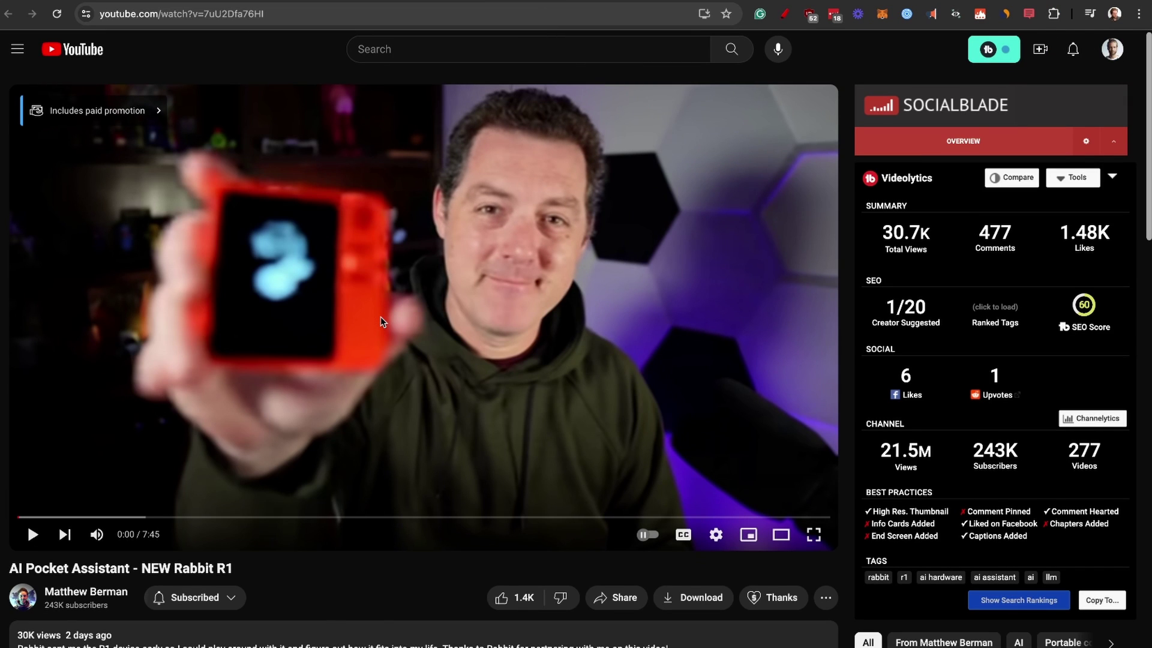
# - Download the auto-generated English subtitles of "AI Pocket Assistant - NEW Rabbit R1" as a .txt file and skim the transcript
pyautogui.click(1029, 14)
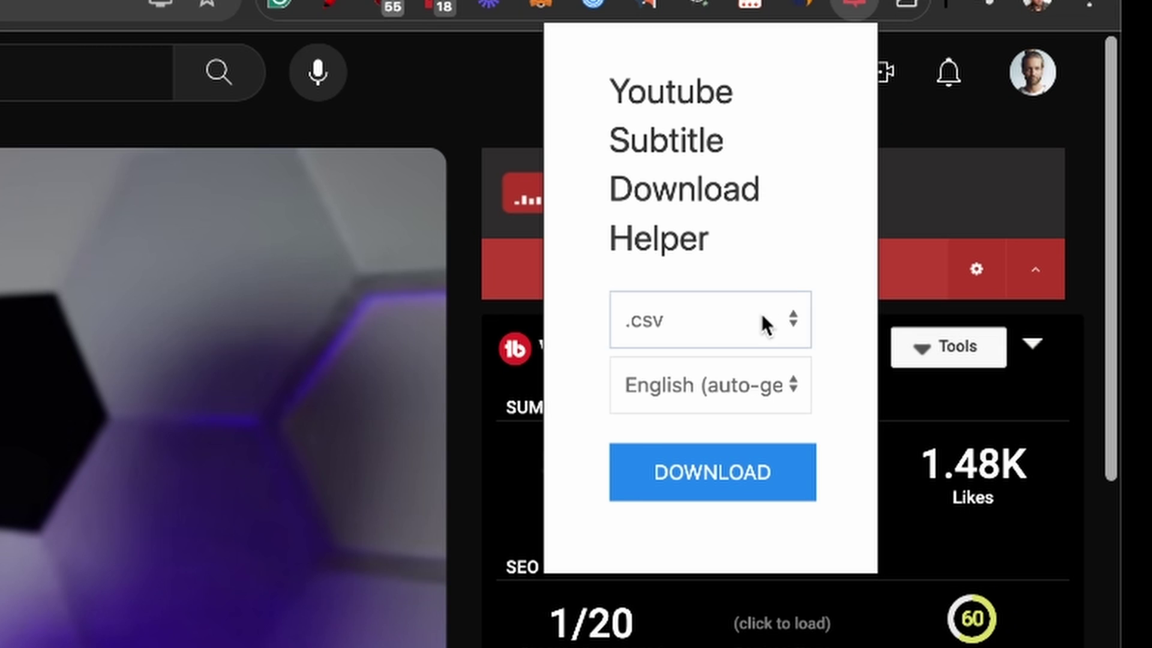
pyautogui.click(763, 320)
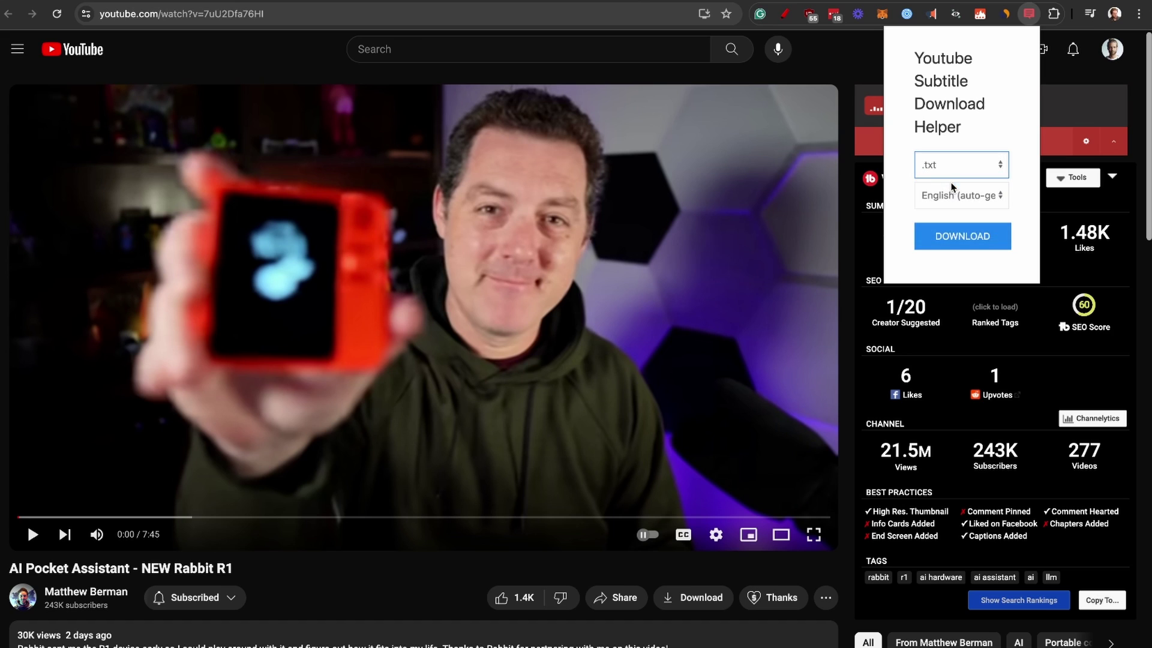
pyautogui.click(964, 237)
pyautogui.scroll(-10, 331, 183)
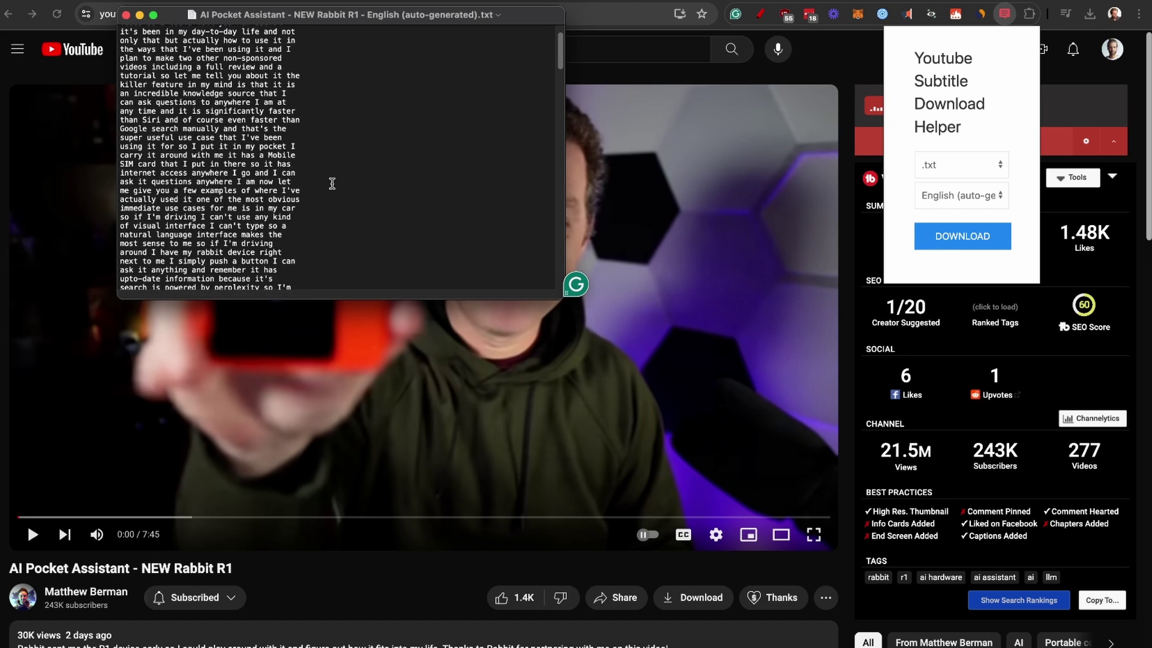
pyautogui.scroll(-5, 332, 183)
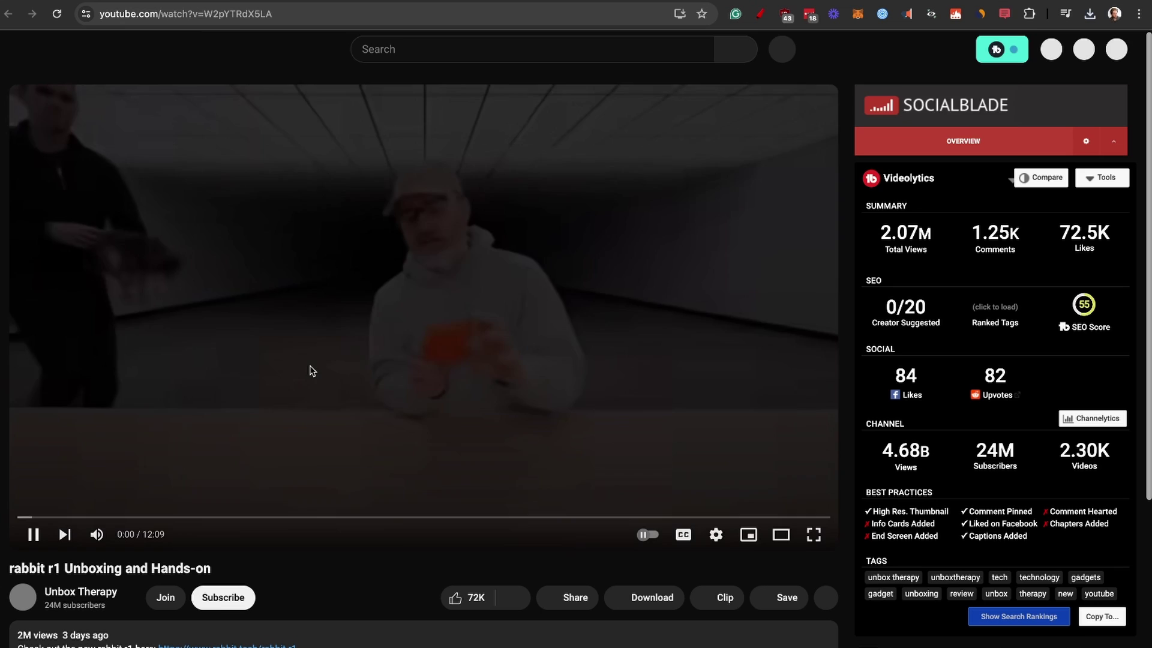
# - Download the subtitles of the "rabbit r1 Unboxing and Hands-on", live unboxing demo supercut and "Top 7 Features" videos with Youtube Subtitle Download Helper
pyautogui.click(1004, 14)
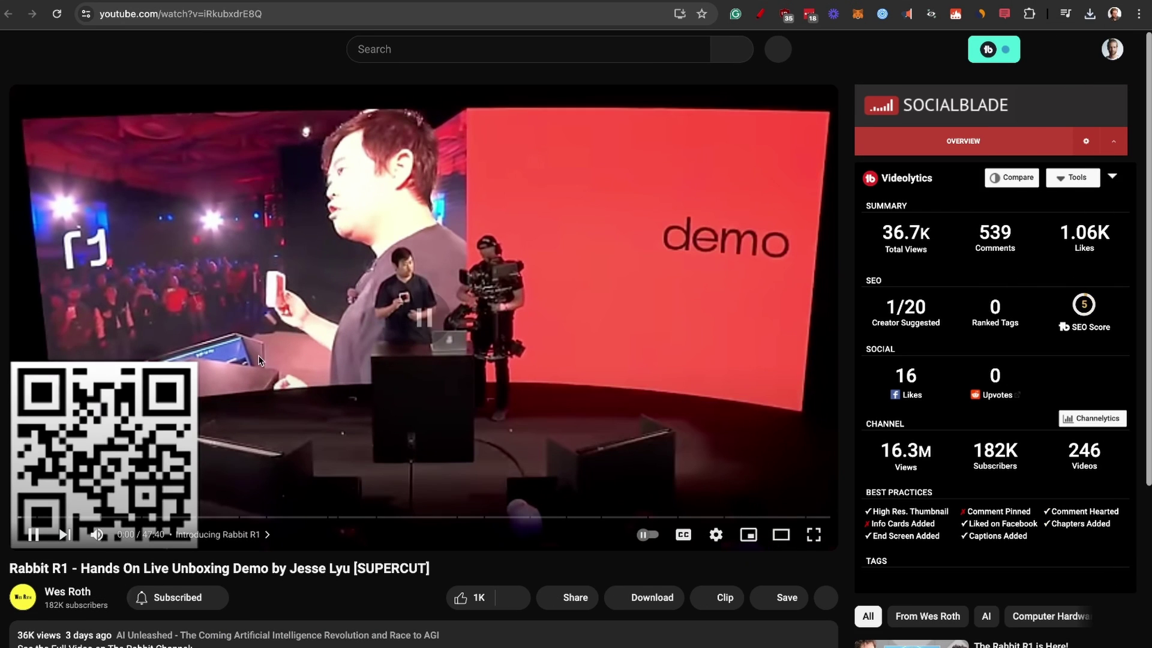
pyautogui.click(1004, 13)
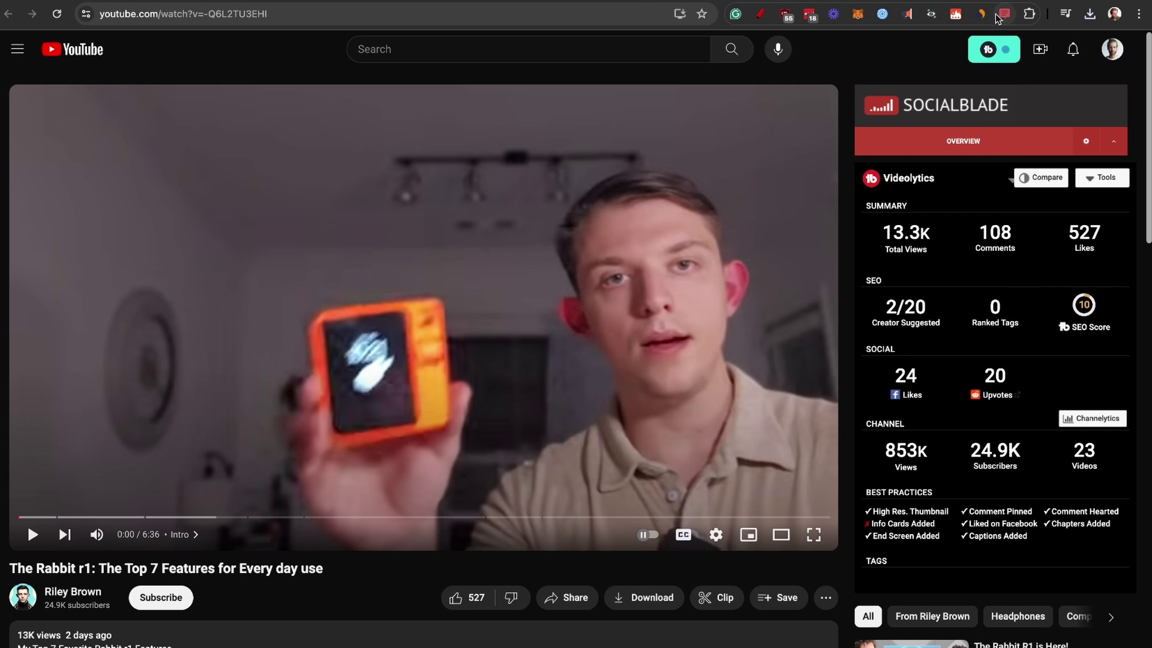
pyautogui.click(1003, 16)
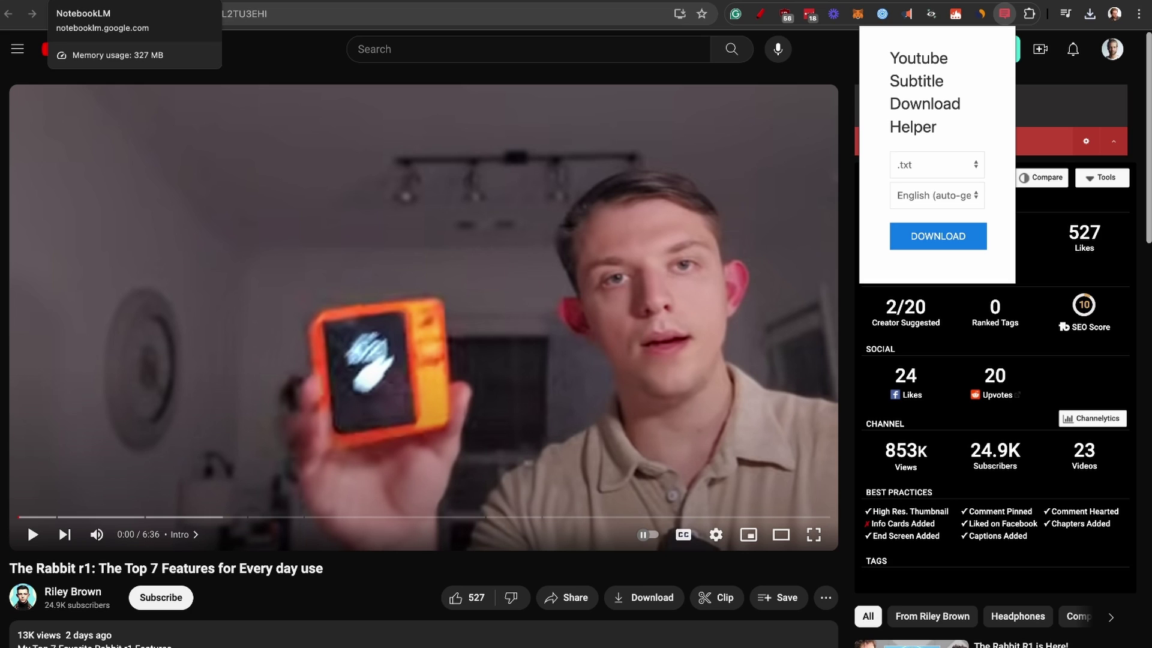
# - In NotebookLM, create a notebook titled "Rabbit r1 Research" and upload the four downloaded transcript text files as sources
pyautogui.click(90, 1)
pyautogui.click(340, 284)
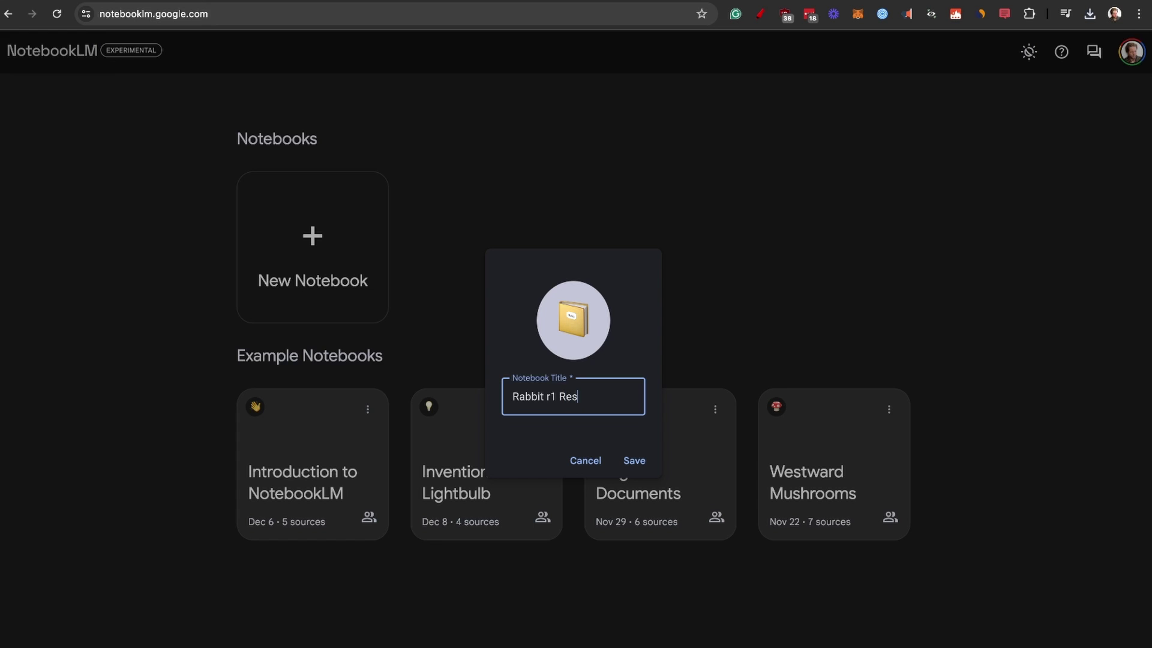
pyautogui.click(637, 462)
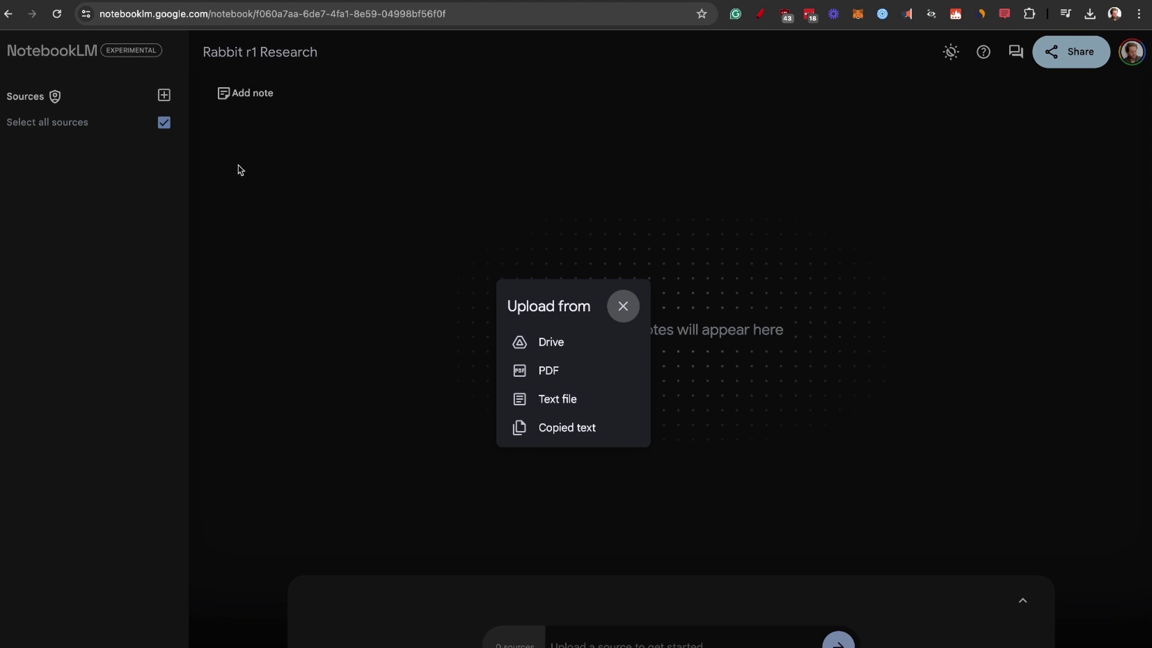
pyautogui.click(553, 401)
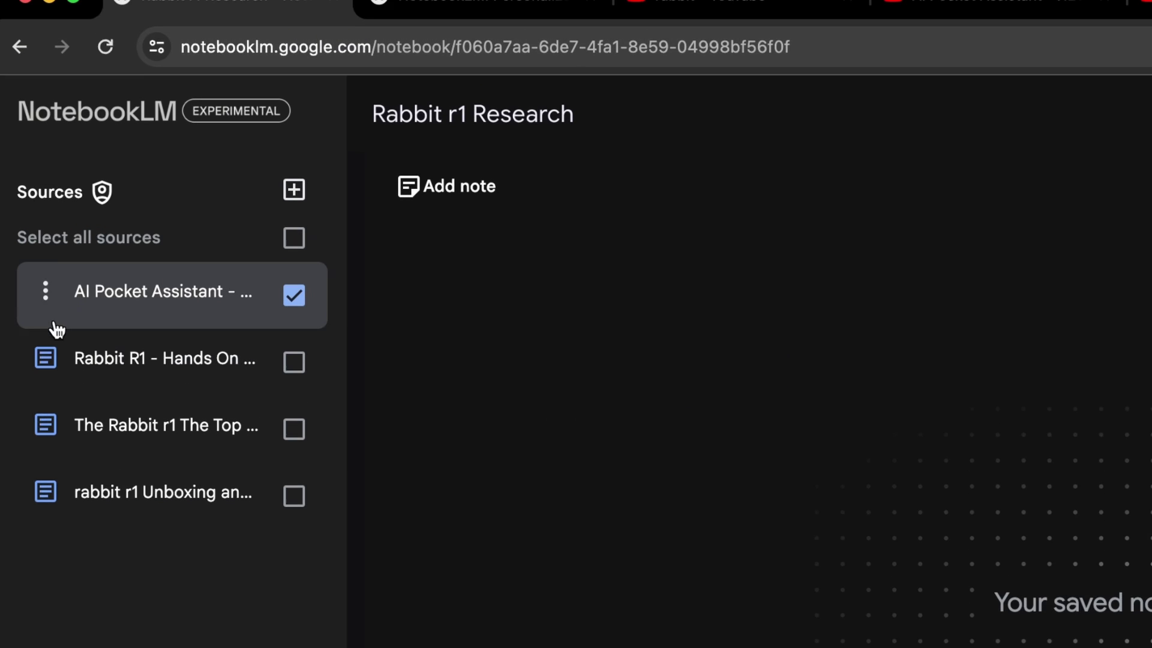
# - Rename each uploaded transcript source after the YouTube channel it came from
pyautogui.click(46, 292)
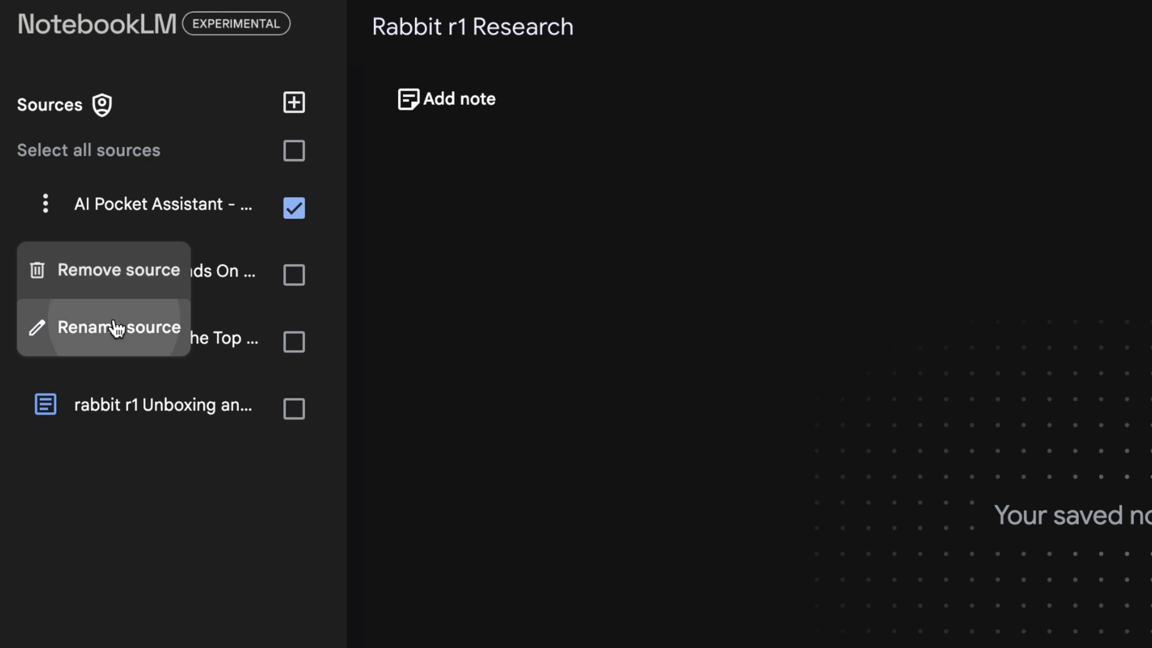
pyautogui.click(116, 328)
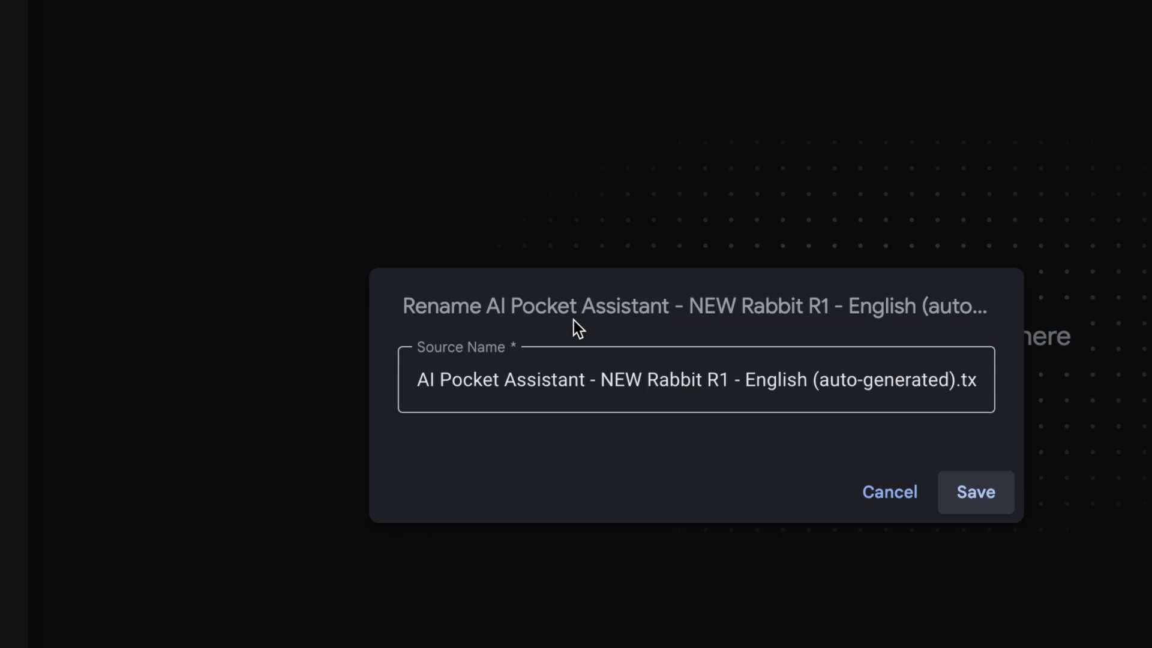
pyautogui.click(573, 319)
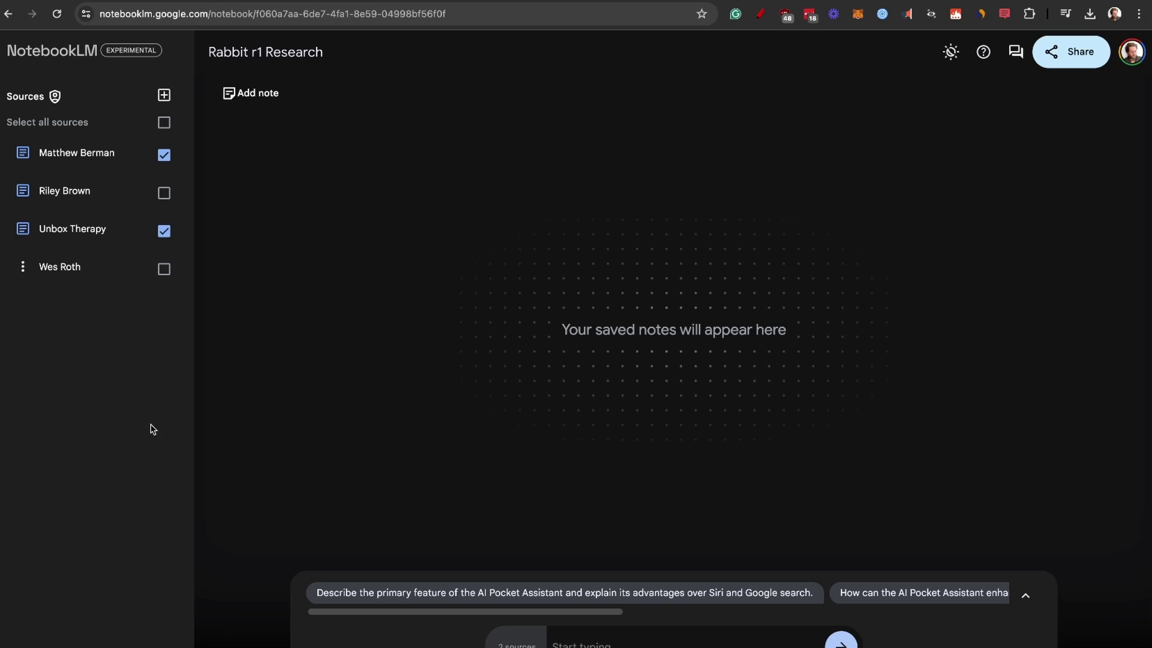
# - Include all four sources and ask "What are the key features of rabbit r1?"
pyautogui.click(164, 192)
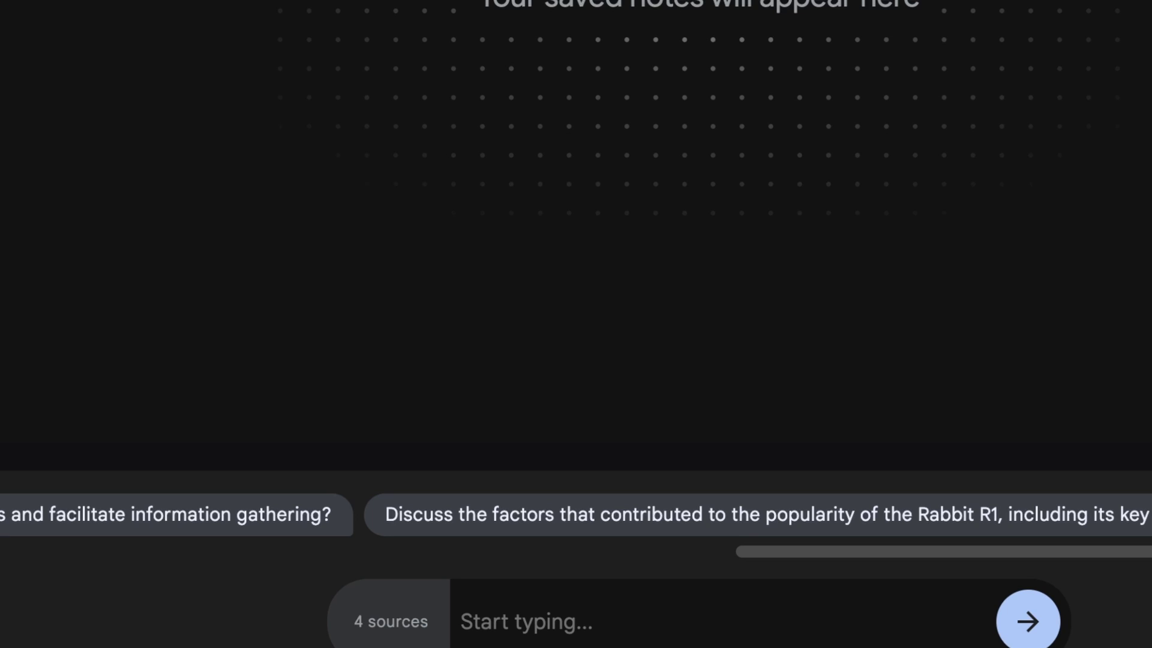
pyautogui.write('What are the key features of rabbit r1?')
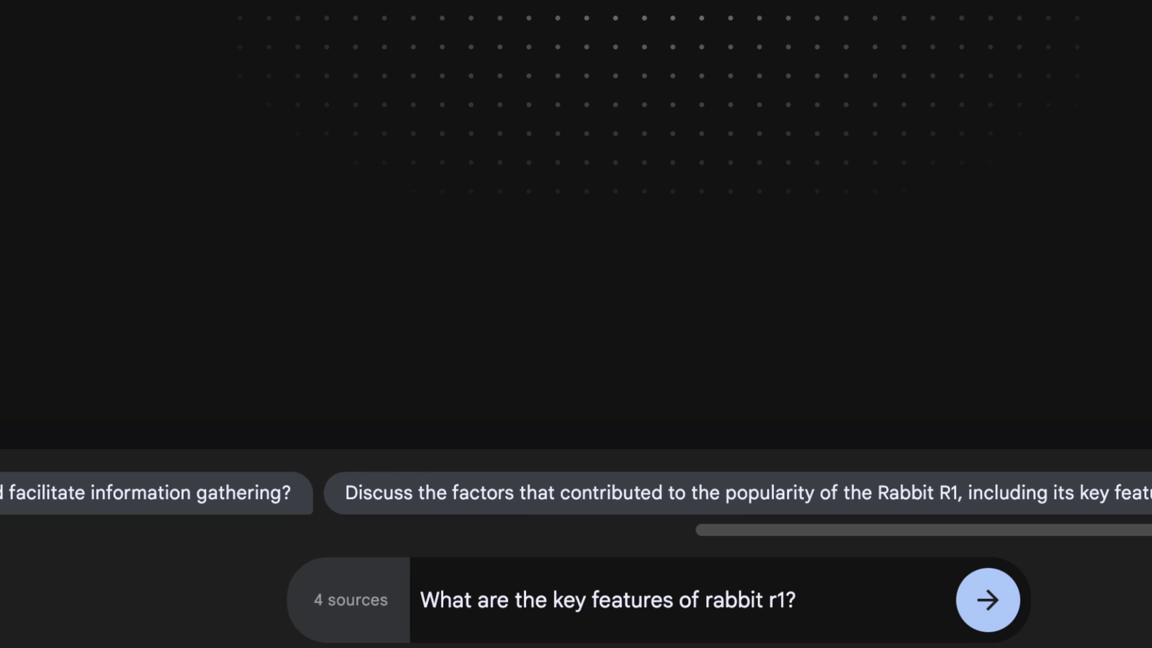
pyautogui.press('Return')
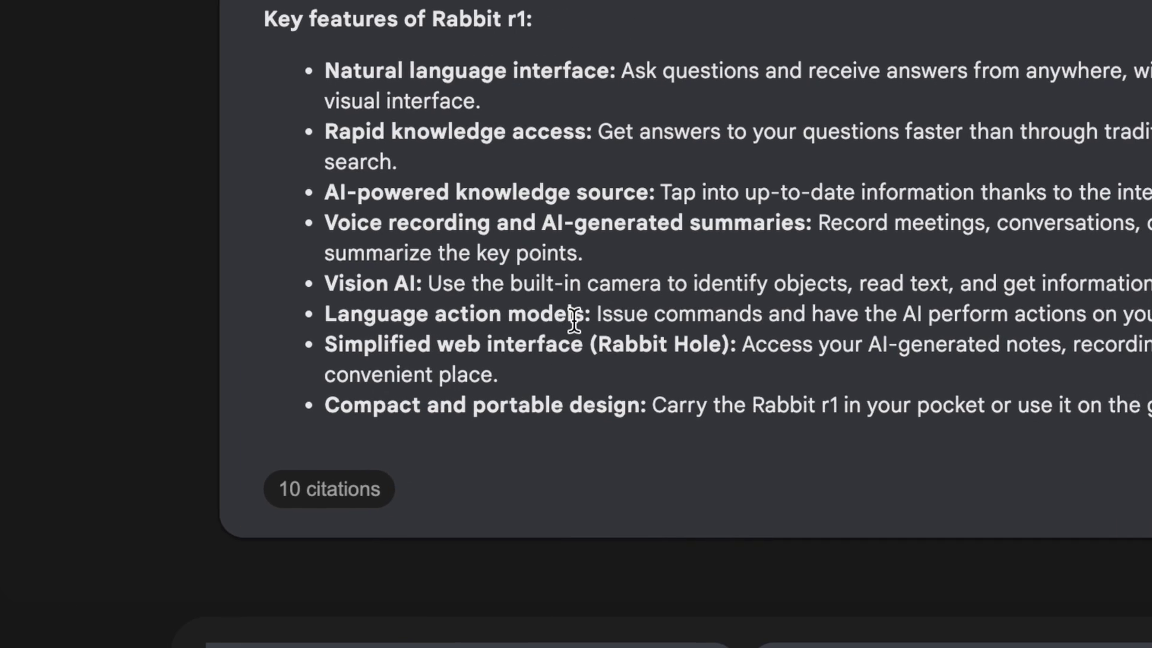
# - Read the key-features answer, expand its citations, and preview the transcript passages behind citations 7 and 5
pyautogui.moveTo(572, 317); pyautogui.dragTo(742, 316)
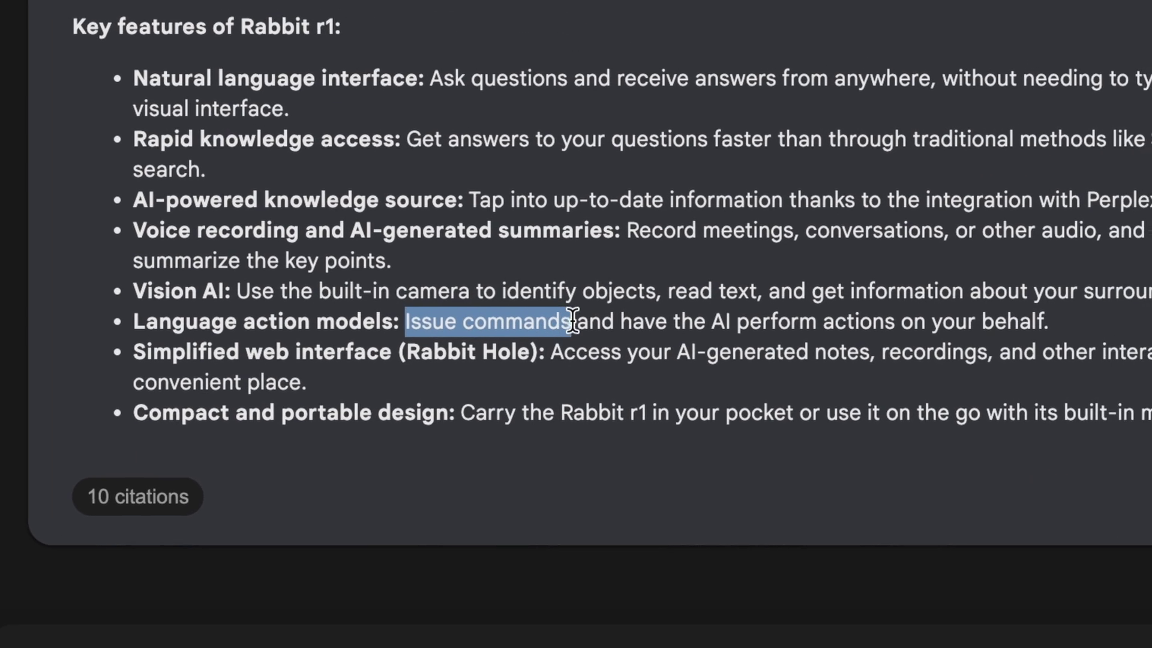
pyautogui.click(243, 352)
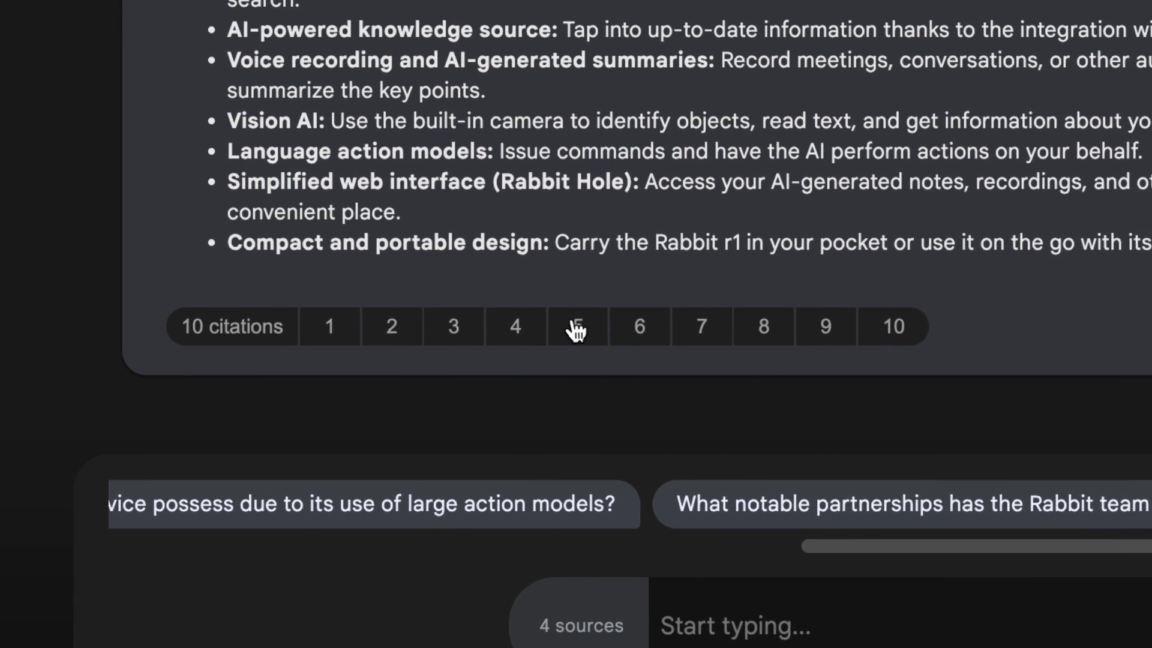
pyautogui.moveTo(726, 337)
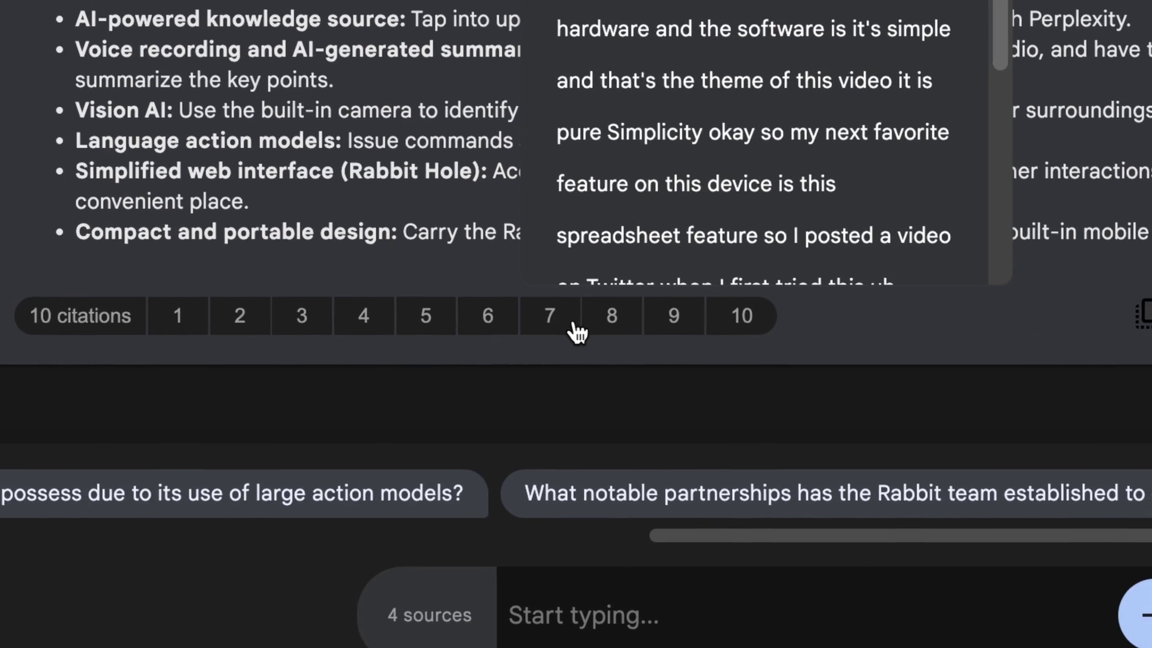
pyautogui.moveTo(426, 316)
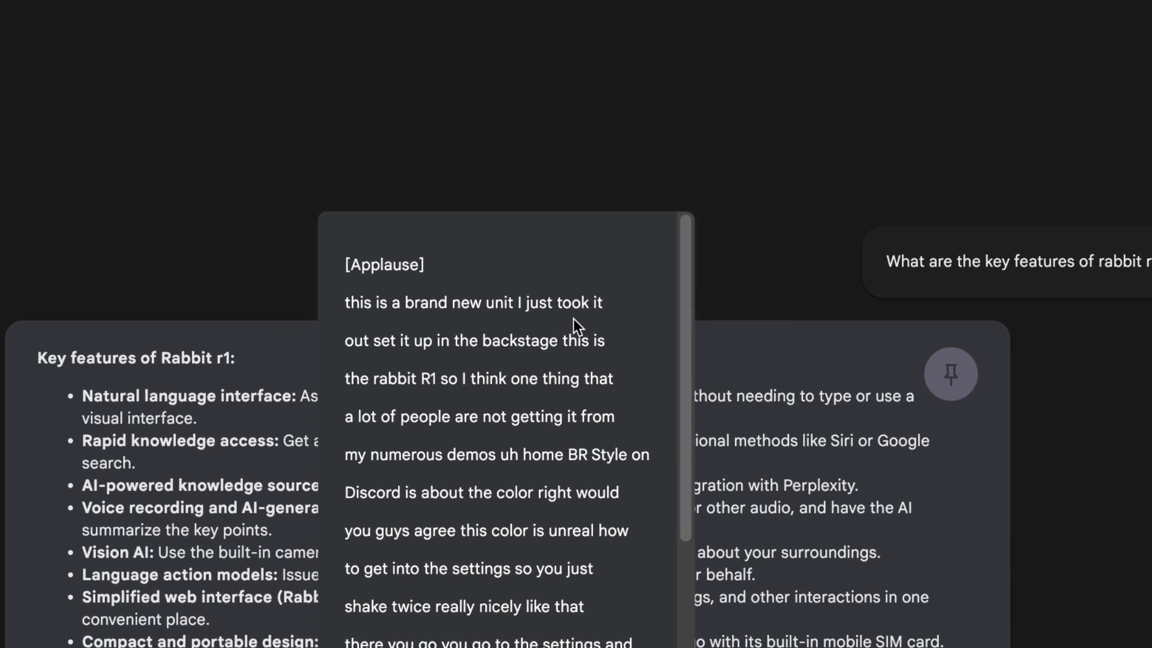
pyautogui.scroll(-2, 486, 414)
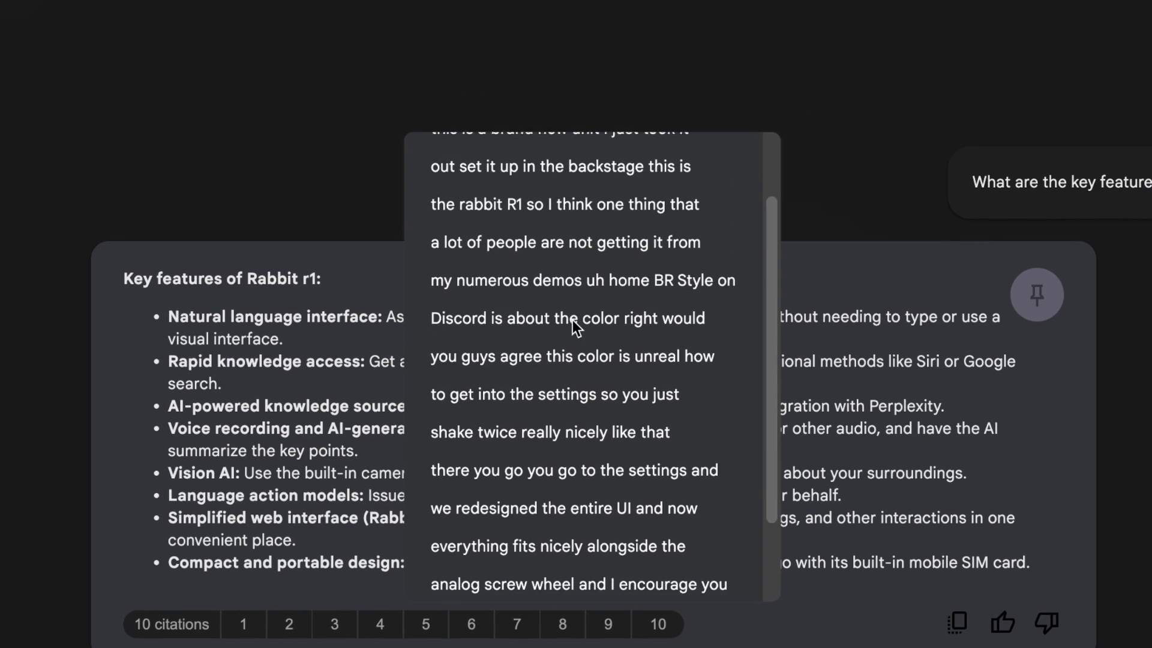
pyautogui.scroll(-2, 572, 319)
pyautogui.scroll(3, 572, 319)
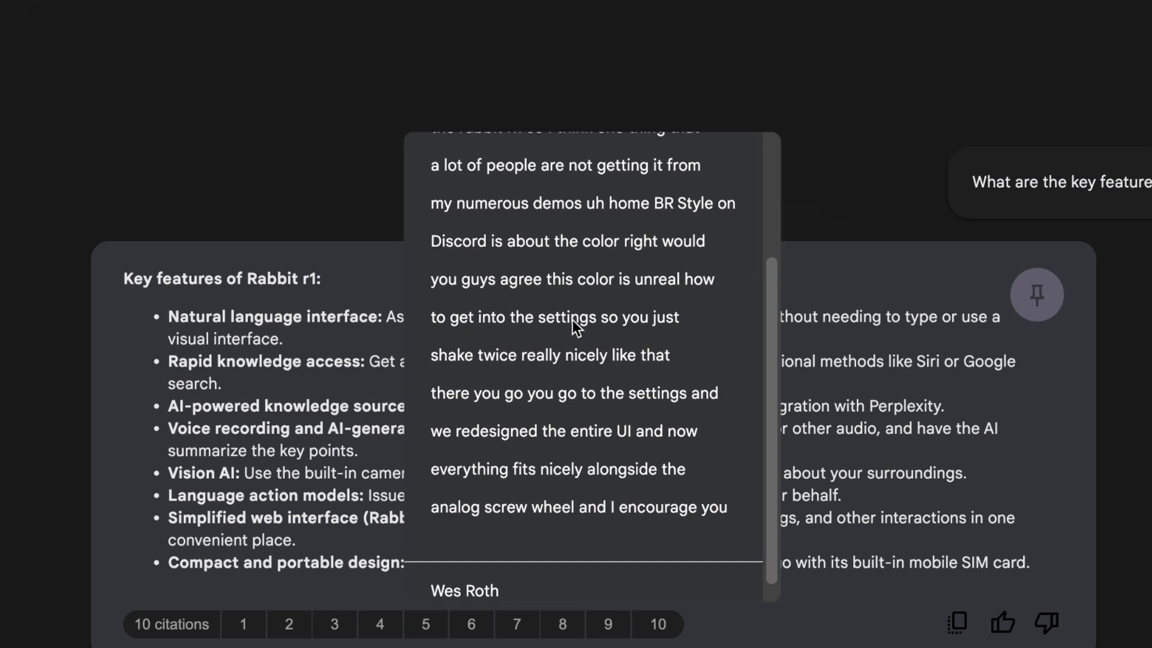
pyautogui.scroll(2, 572, 320)
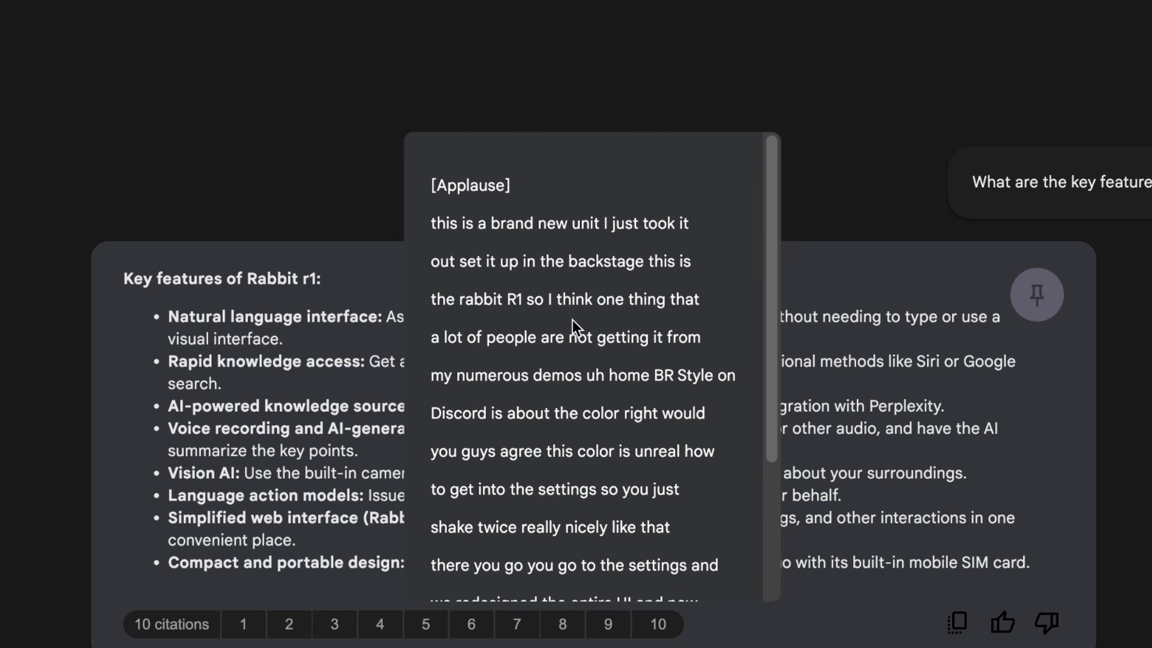
pyautogui.scroll(-2, 572, 320)
pyautogui.scroll(1, 572, 319)
pyautogui.scroll(-2, 573, 319)
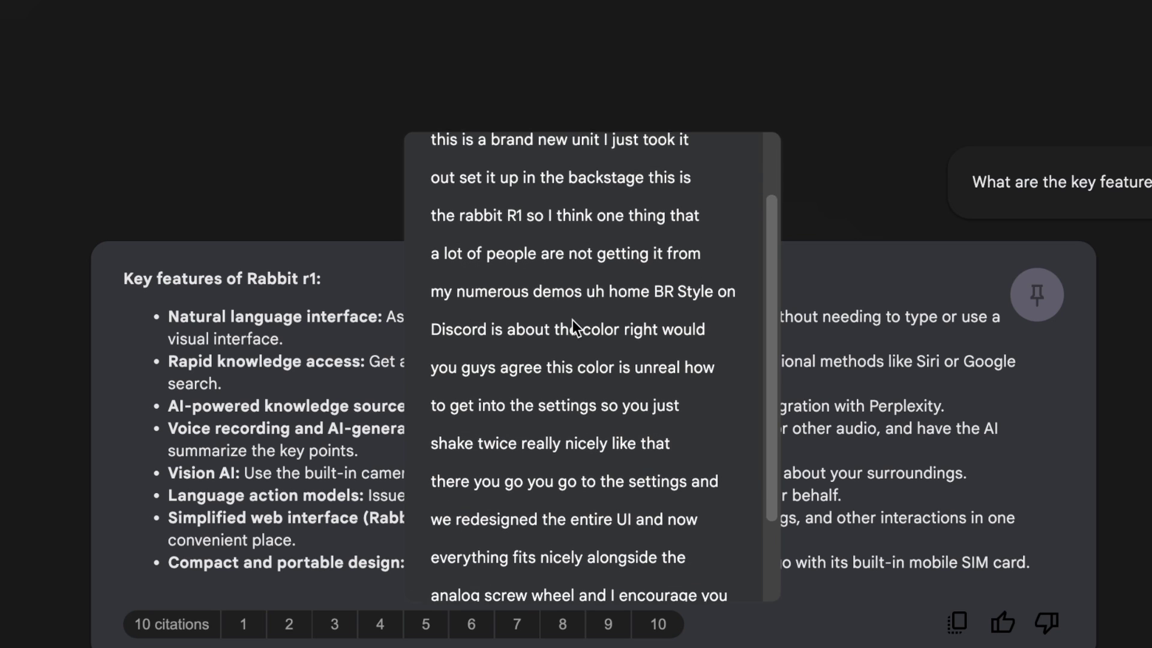
pyautogui.scroll(-3, 573, 319)
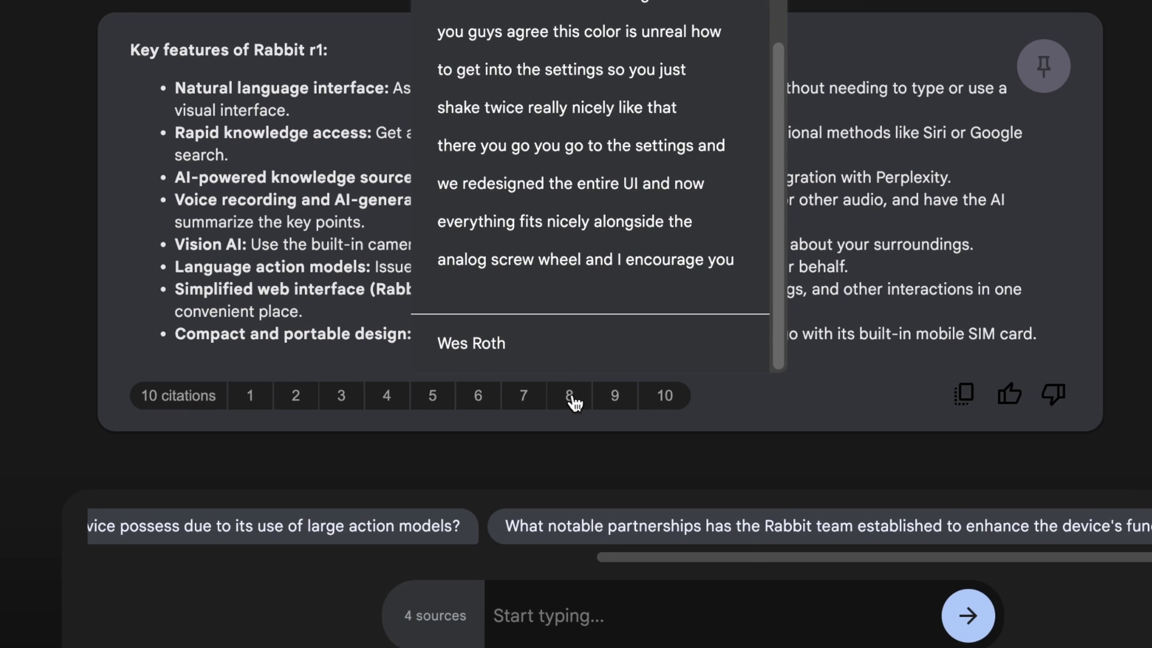
# - Preview the transcript passages behind citations 8 and 4 of the key-features answer, including which source each comes from
pyautogui.moveTo(564, 624)
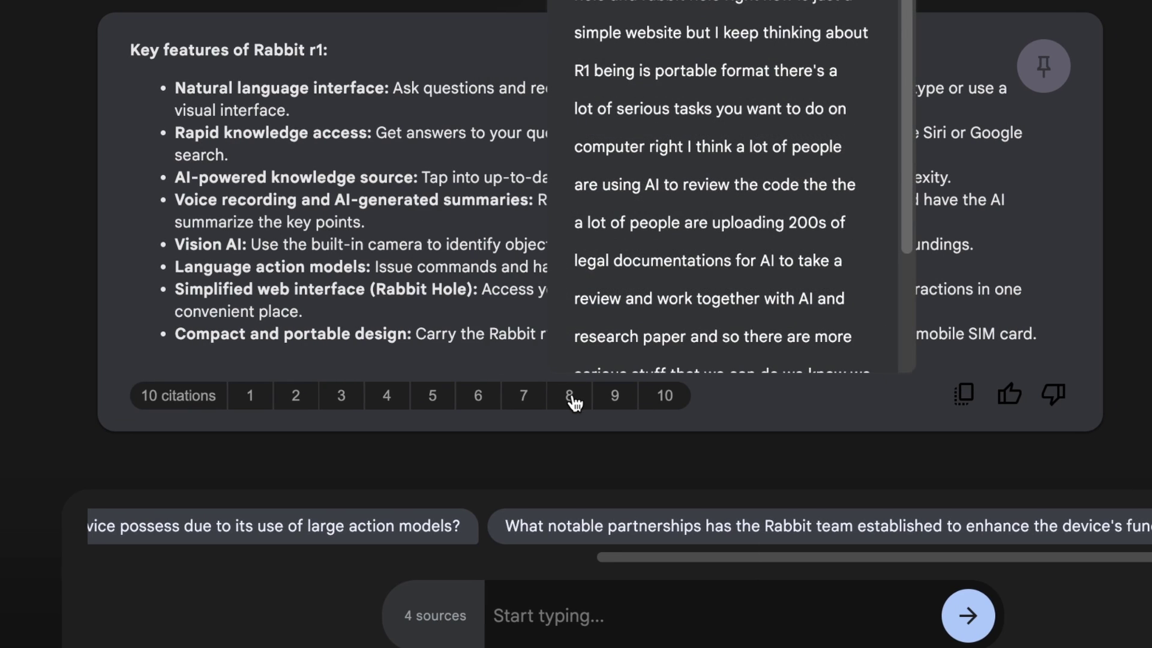
pyautogui.scroll(-3, 573, 318)
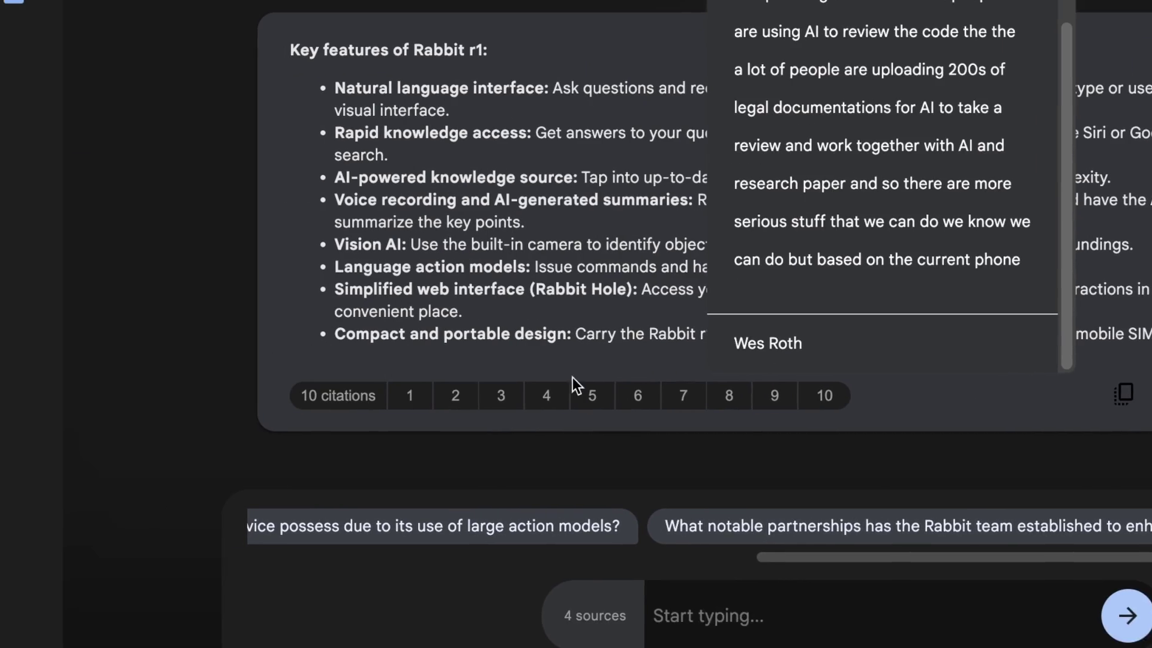
pyautogui.moveTo(231, 589)
pyautogui.scroll(-1, 749, 174)
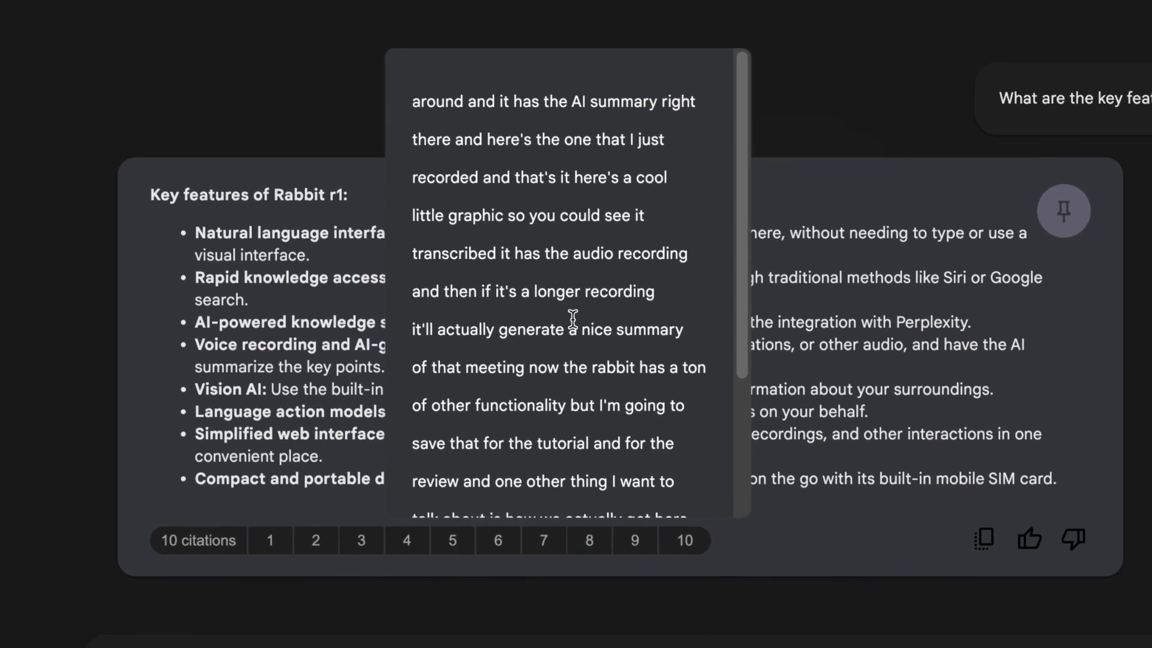
pyautogui.scroll(-4, 572, 319)
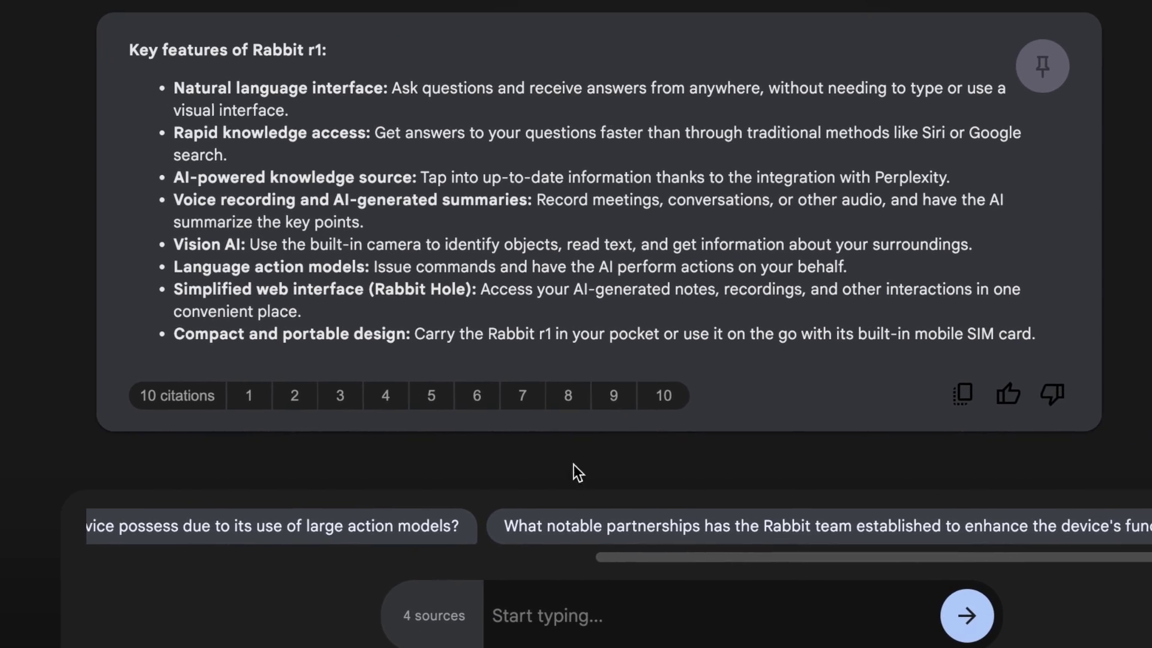
# - Open a cited passage in its source transcript, read the surrounding text and source guide, and close the source
pyautogui.click(568, 612)
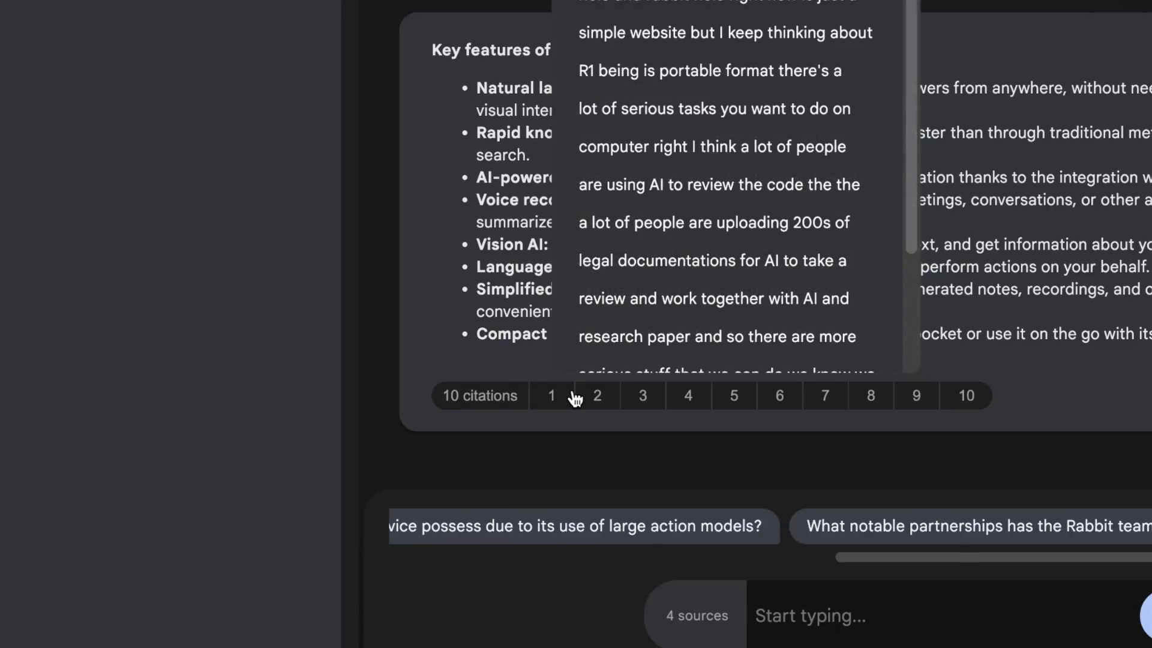
pyautogui.click(254, 395)
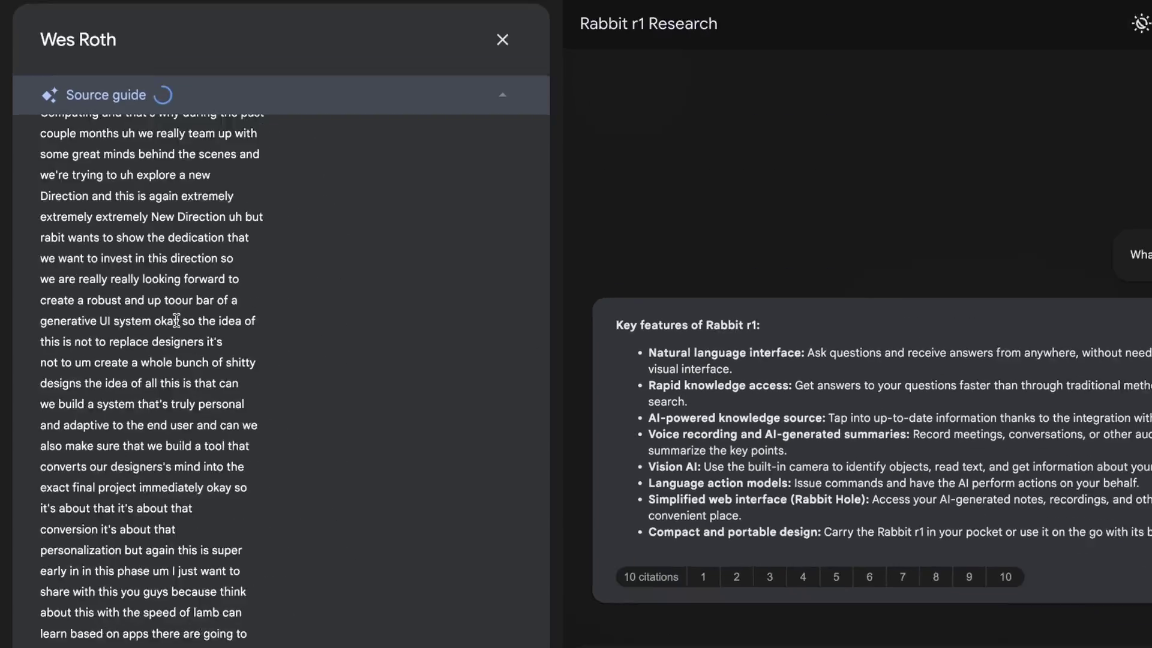
pyautogui.scroll(-5, 246, 527)
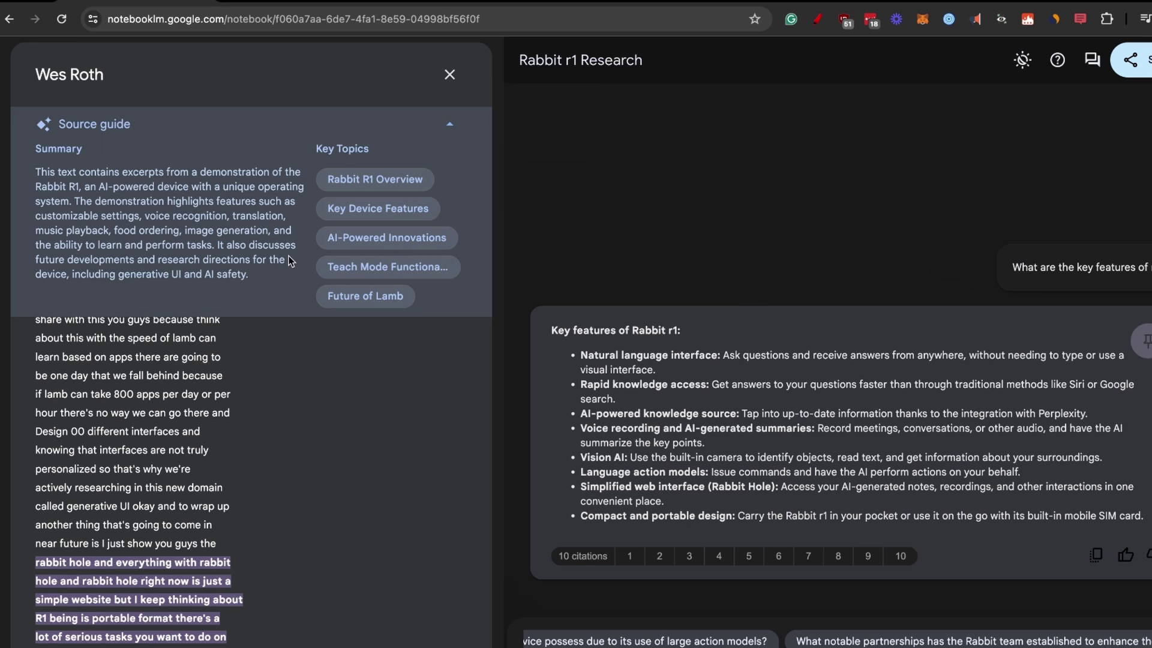
pyautogui.click(450, 76)
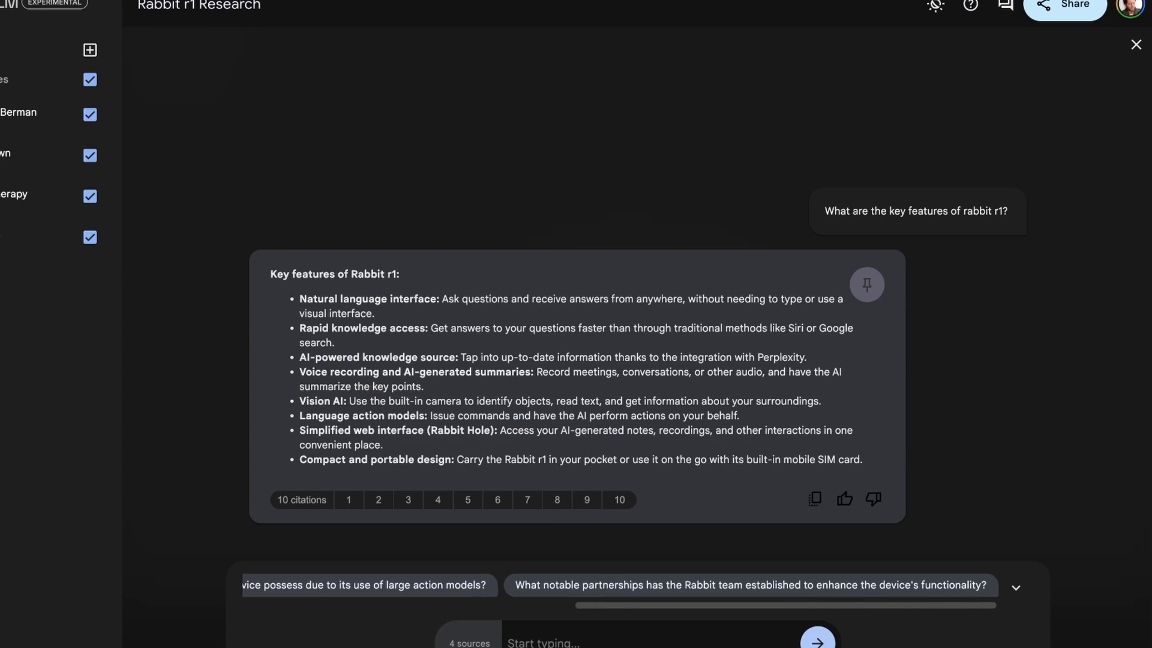
# - Ask a follow-up about the Rabbit r1's Large Action Models, and ask "How can i train my rabbit to do an action?"
pyautogui.write('Tell')
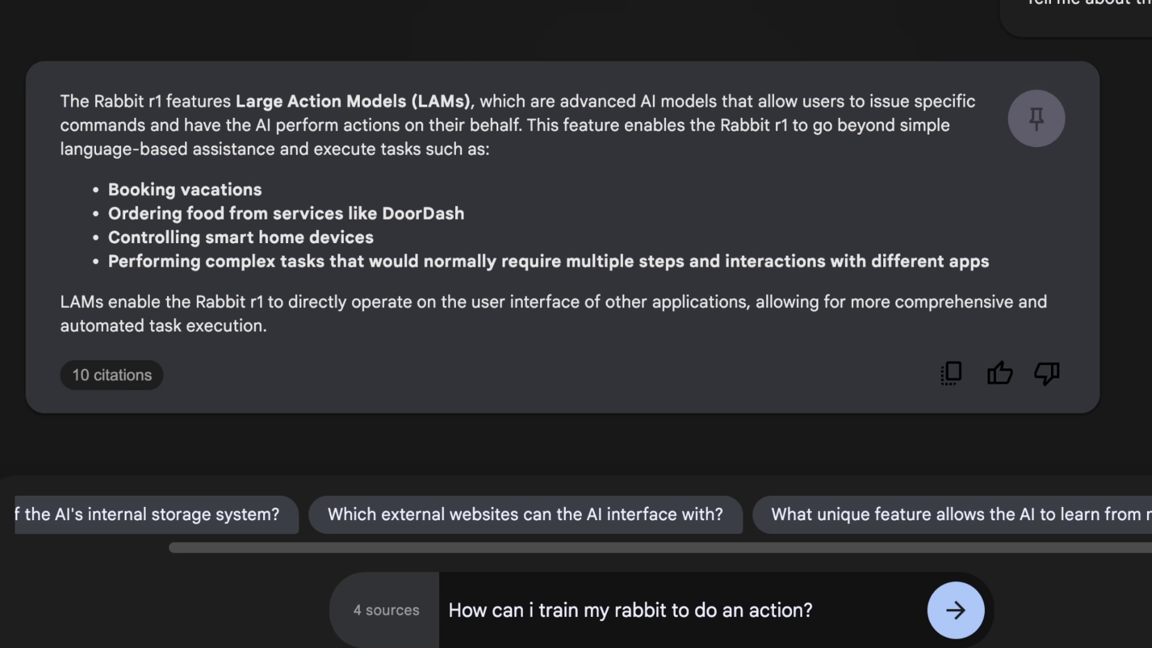
pyautogui.press('Return')
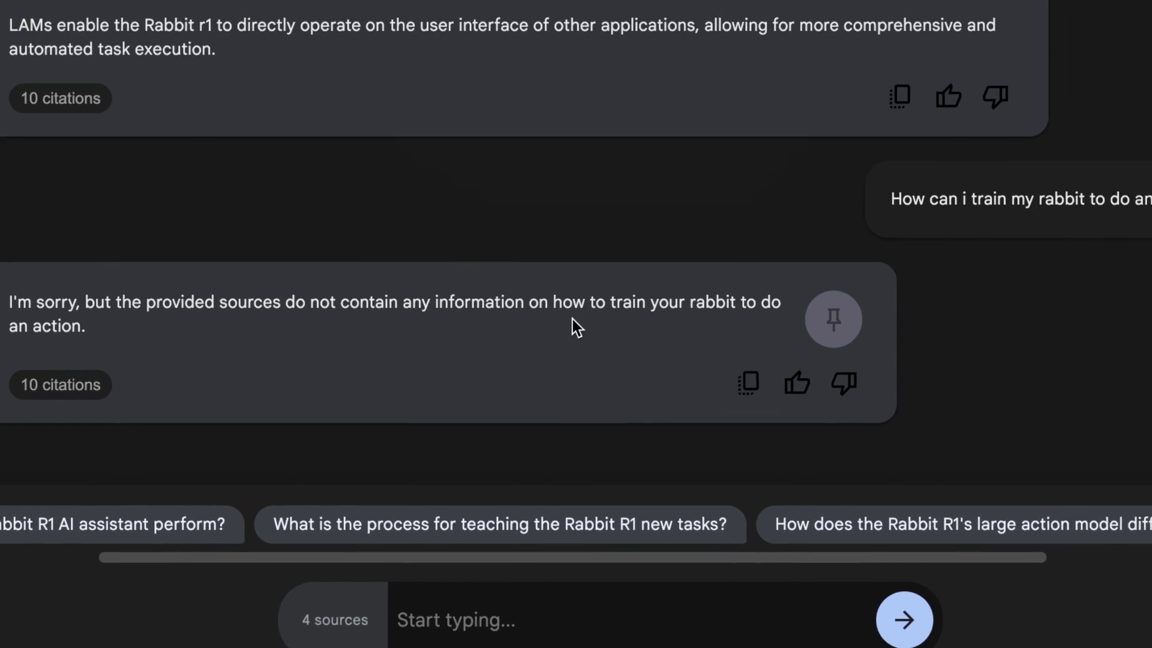
# - Ask the more specific question "how can i train my rabbit r1 to do a custom action with the LAM?"
pyautogui.doubleClick(600, 321)
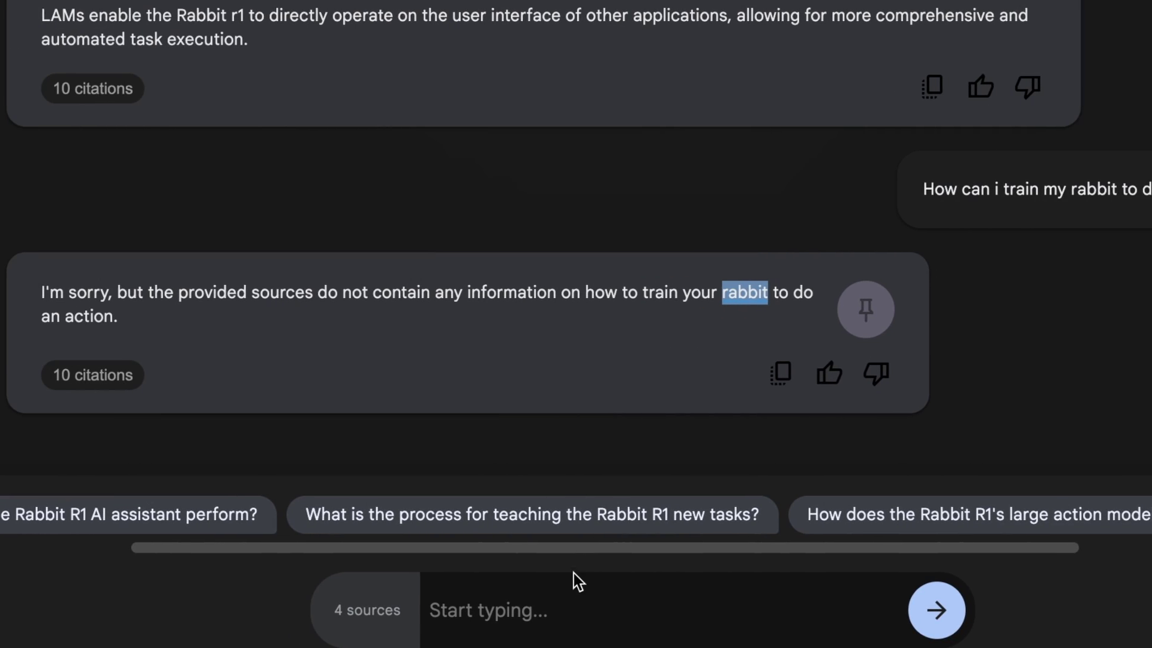
pyautogui.write('how can i train my rabbit r1 to do a custom action with the LAM?')
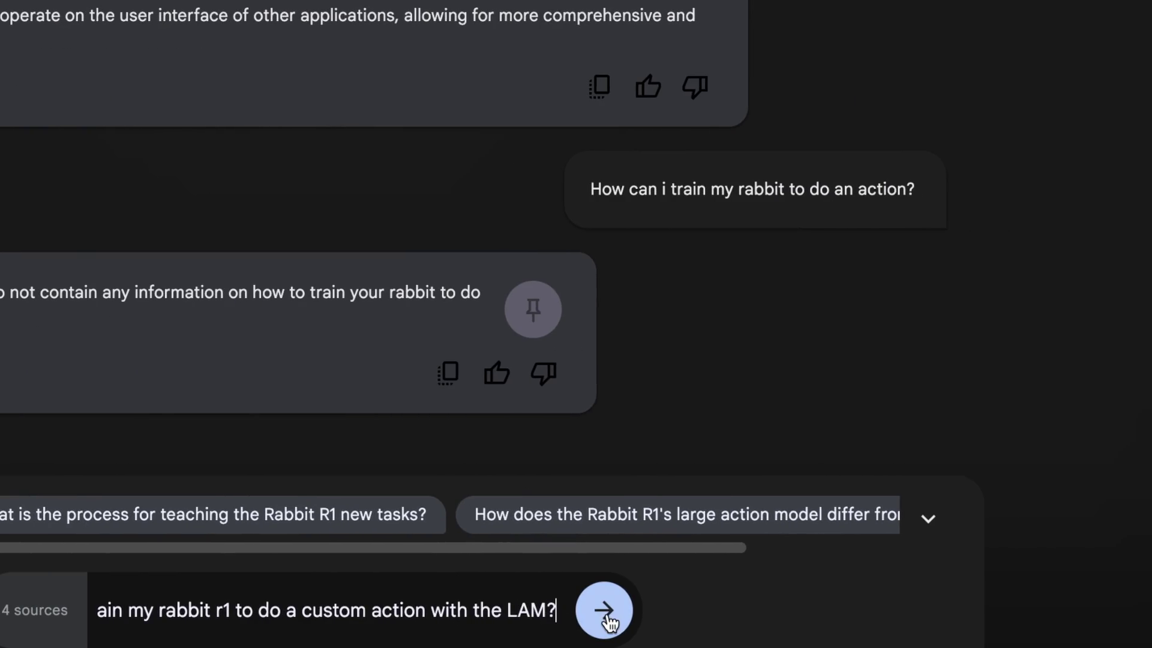
pyautogui.click(944, 610)
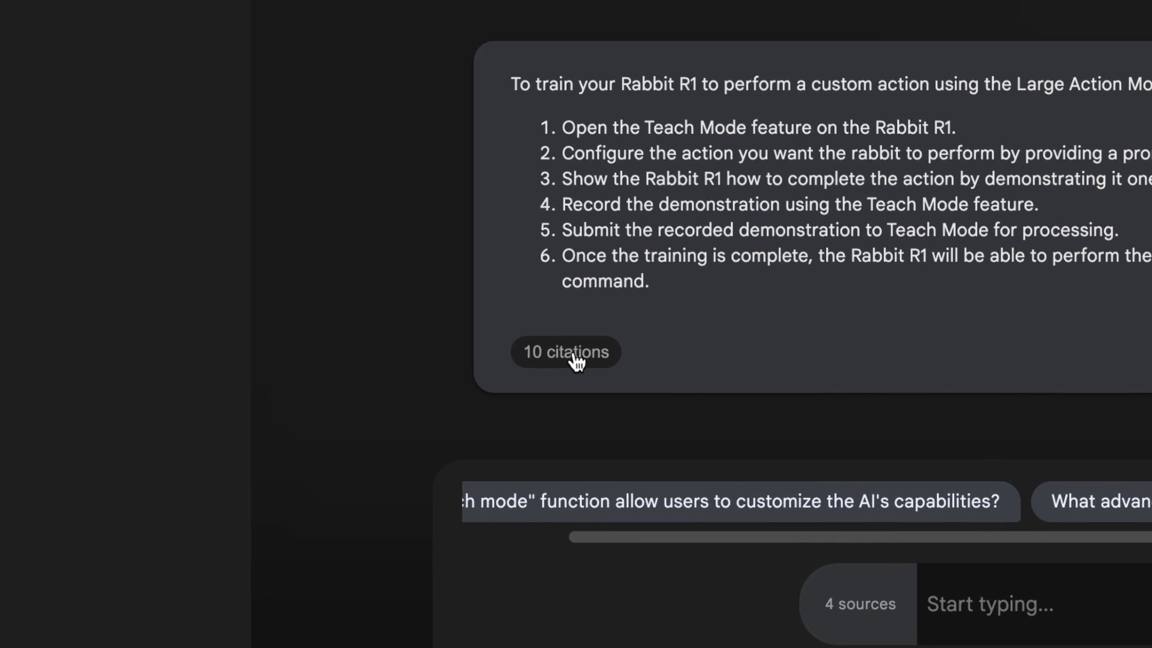
# - Check the custom-action answer's citations, open a cited passage in its source transcript, and close the source
pyautogui.click(98, 412)
pyautogui.moveTo(805, 353)
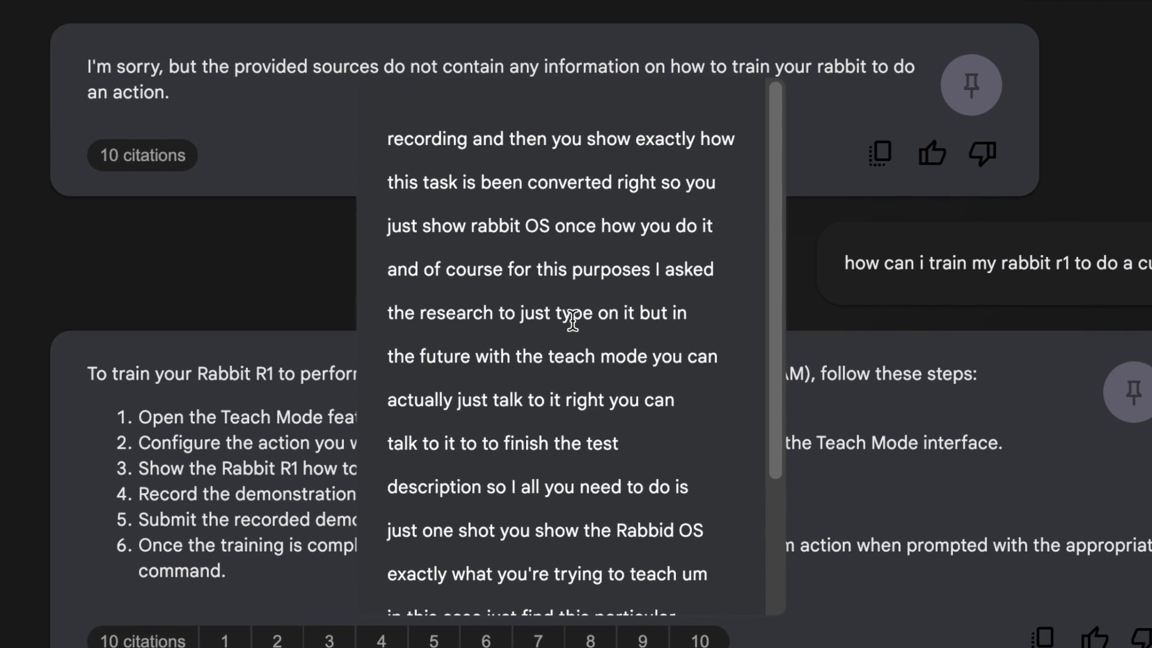
pyautogui.scroll(-3, 573, 321)
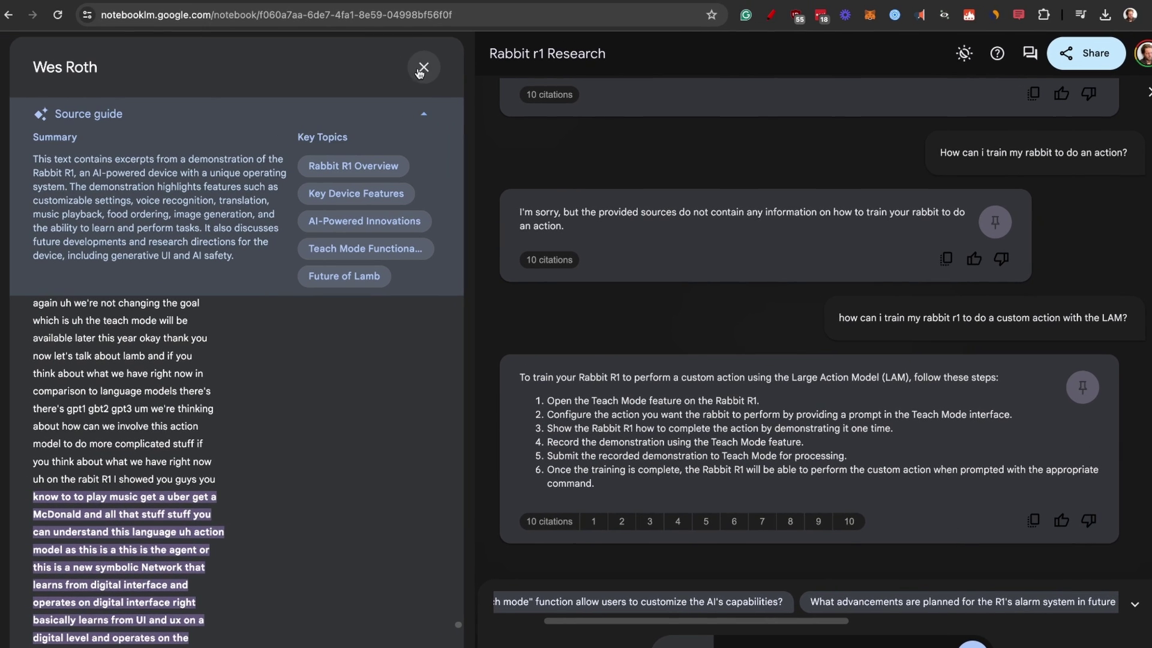
pyautogui.click(423, 68)
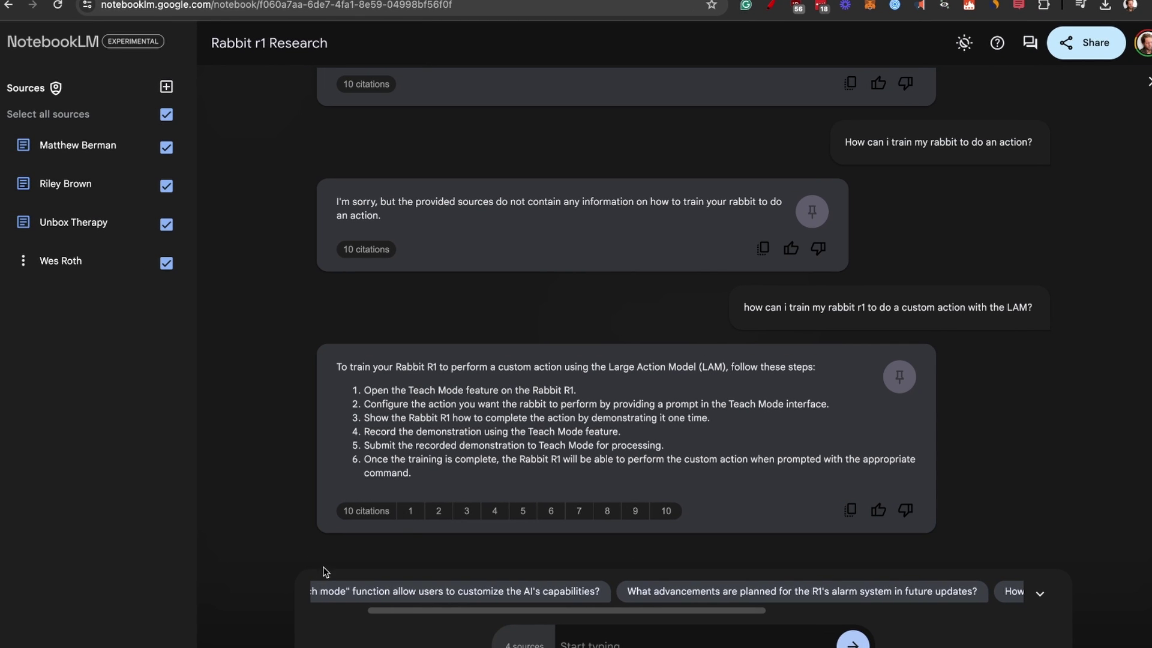
# - Look through the 2024 AI tools table on the "AI Andy's Toolbelt" page
pyautogui.scroll(-10, 256, 396)
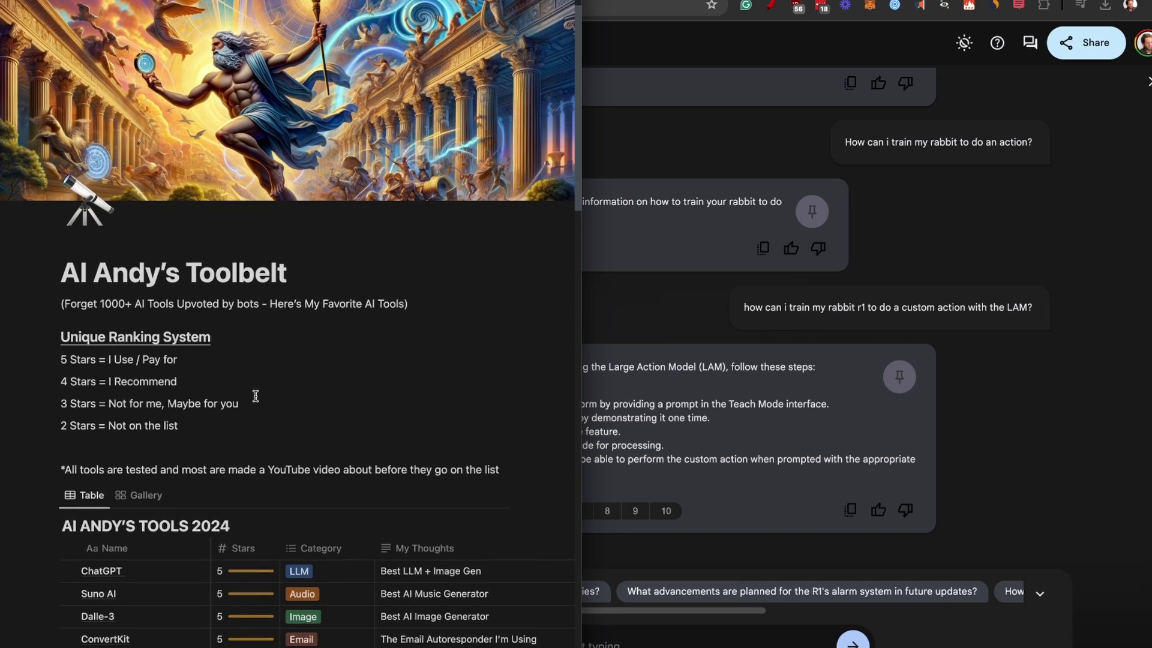